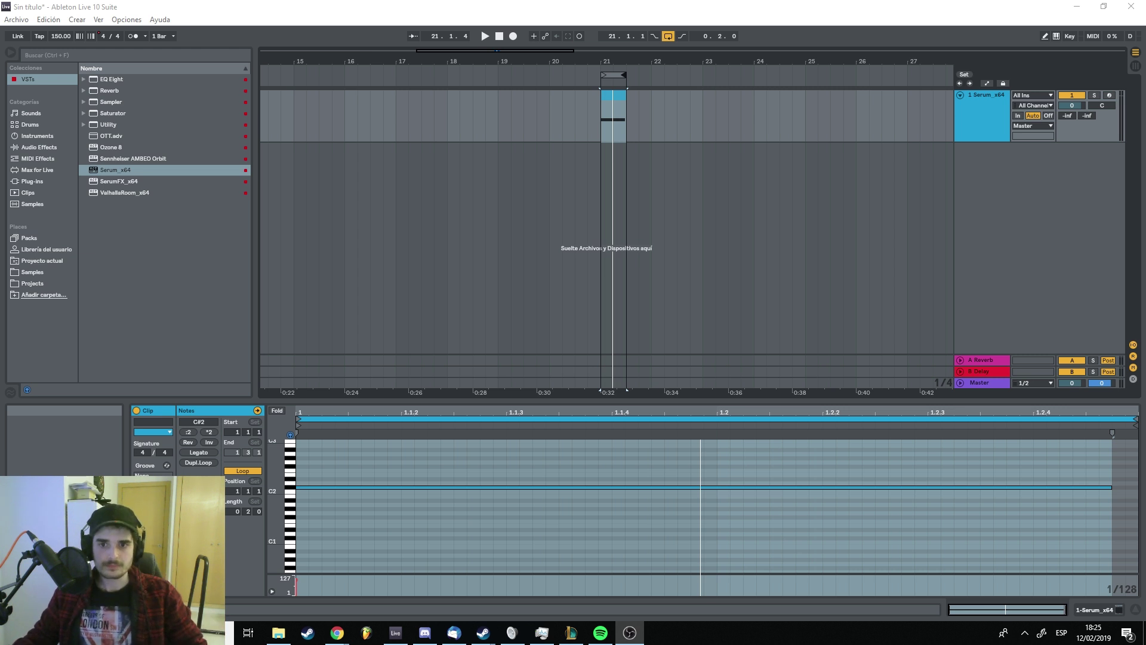
Step: Open the Serum instrument on track 1 and move its window below the clip in the arrangement
left_click(992, 95)
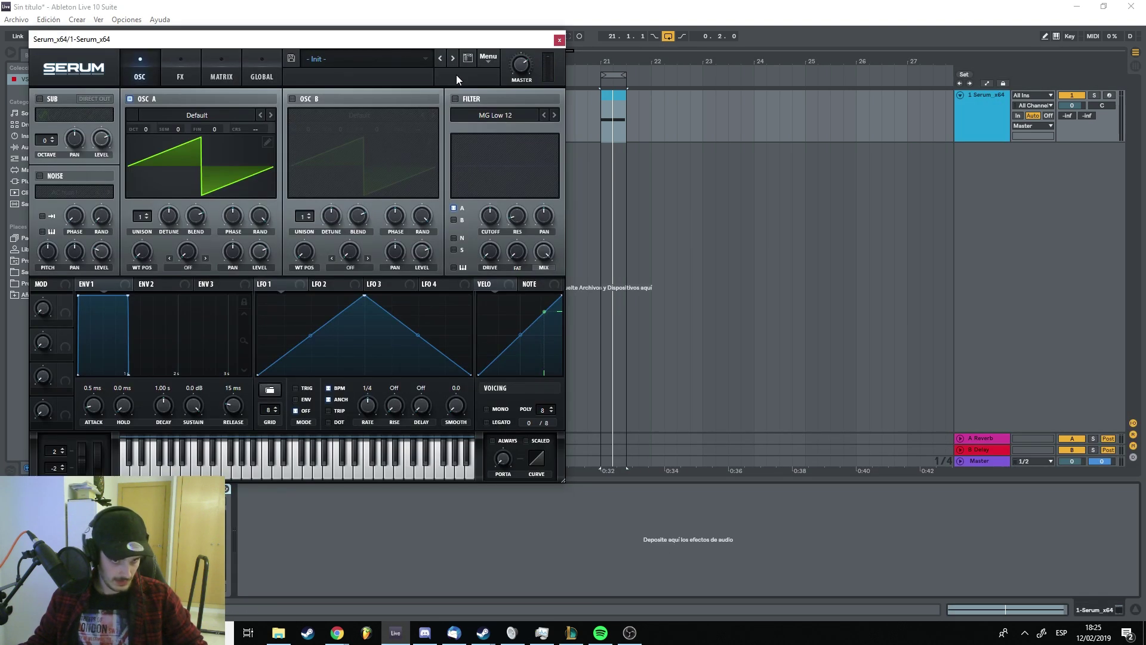
left_click_drag(430, 41, 610, 159)
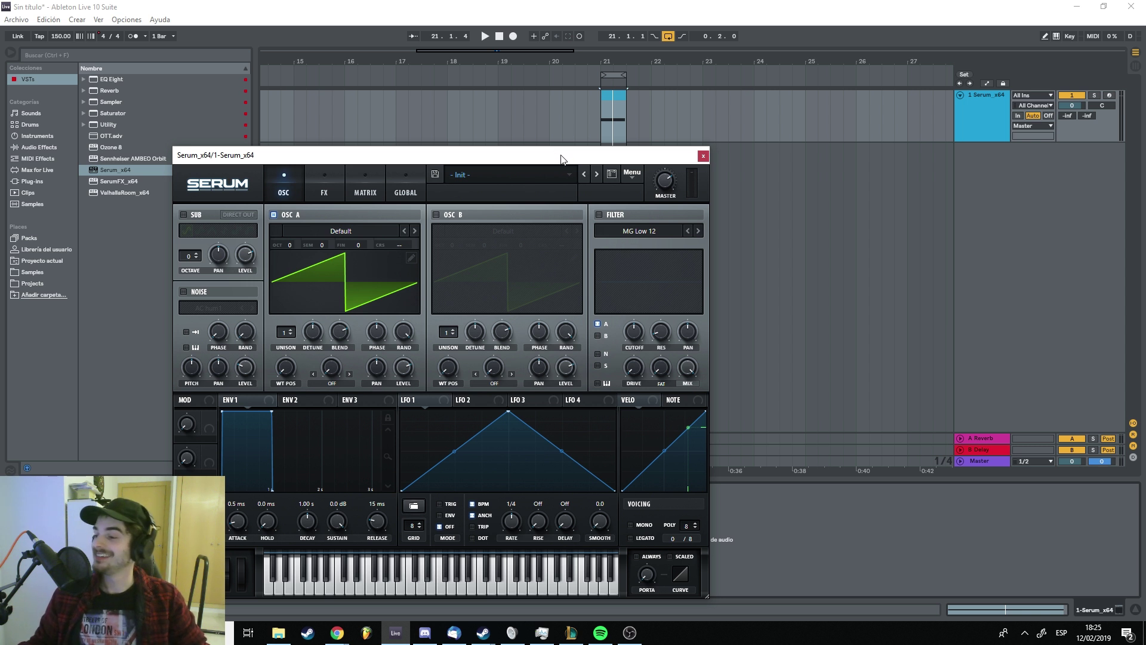
mouse_move(561, 158)
left_mouse_down()
mouse_move(578, 153)
mouse_move(573, 166)
left_mouse_up()
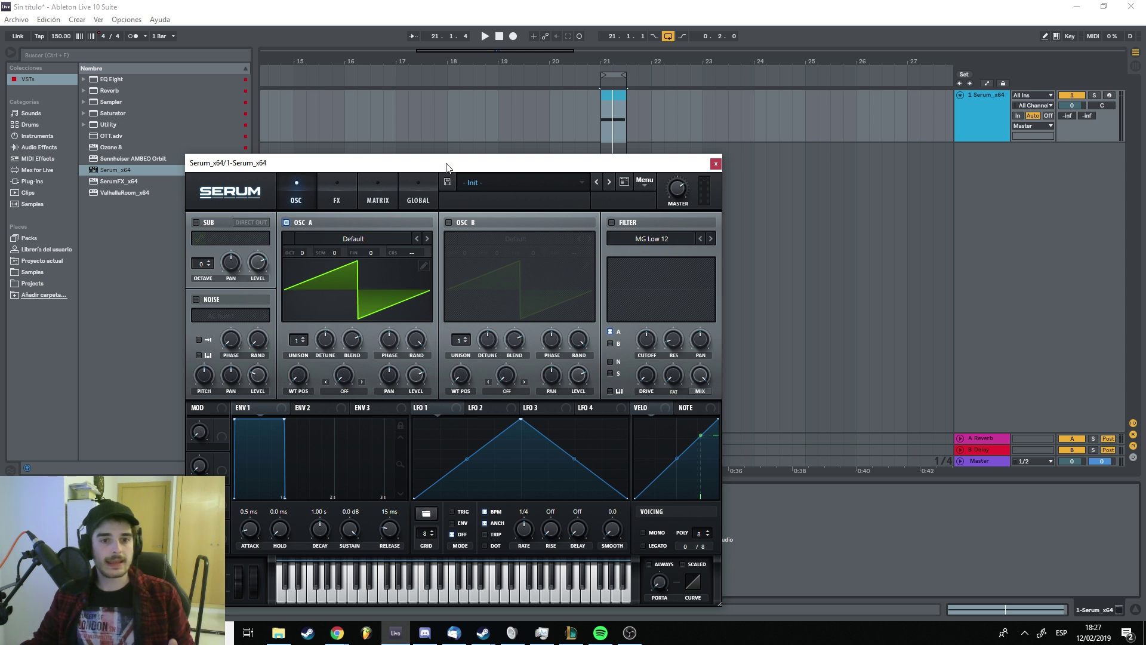
left_click_drag(446, 167, 563, 167)
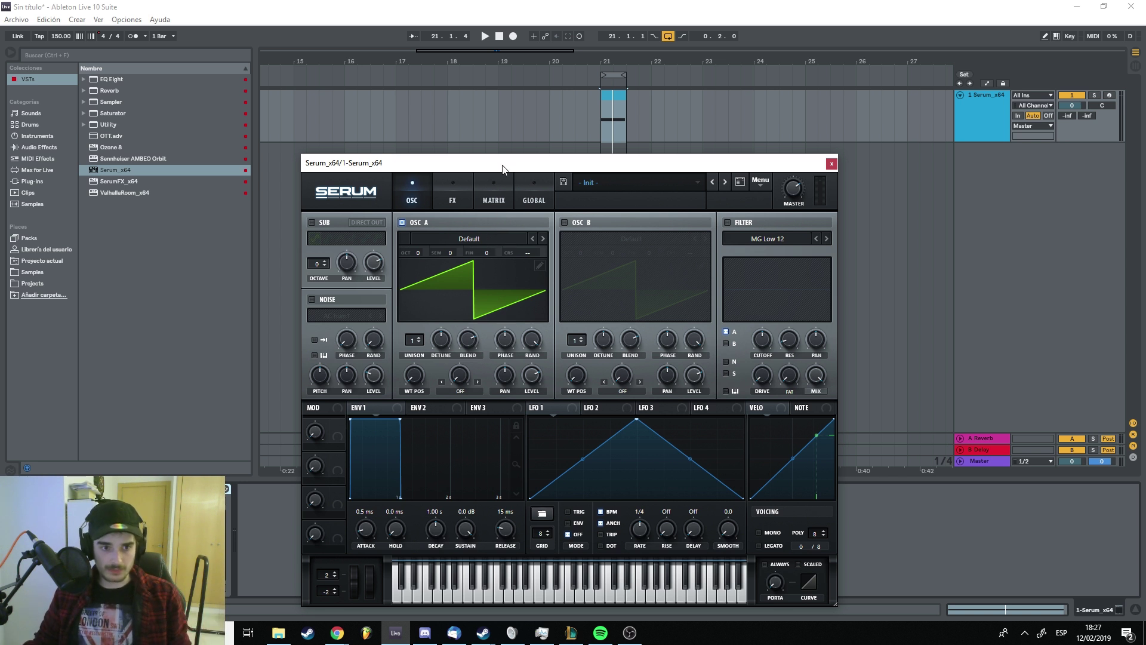
Step: Set oscillator A's octave to -1 and play the loop to audition it
mouse_move(424, 257)
left_mouse_down()
mouse_move(418, 280)
mouse_move(420, 256)
left_mouse_up()
key("space")
key("space")
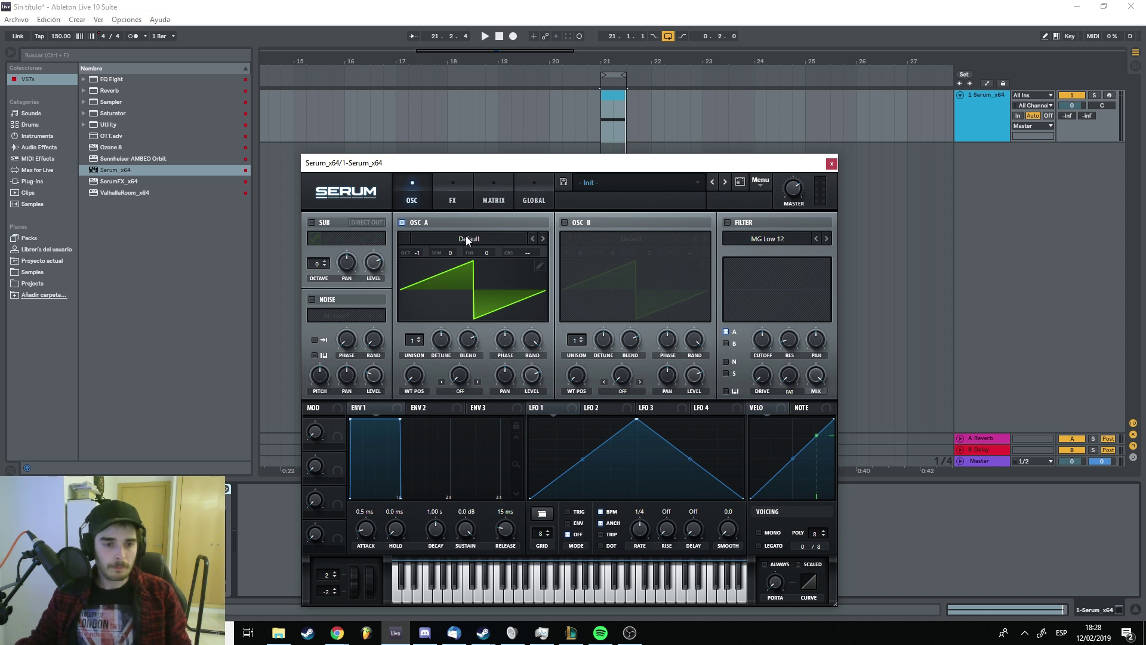
Step: Enable oscillator B as the source for oscillator A's FM (from B) warp and adjust oscillator B's level
left_click(564, 223)
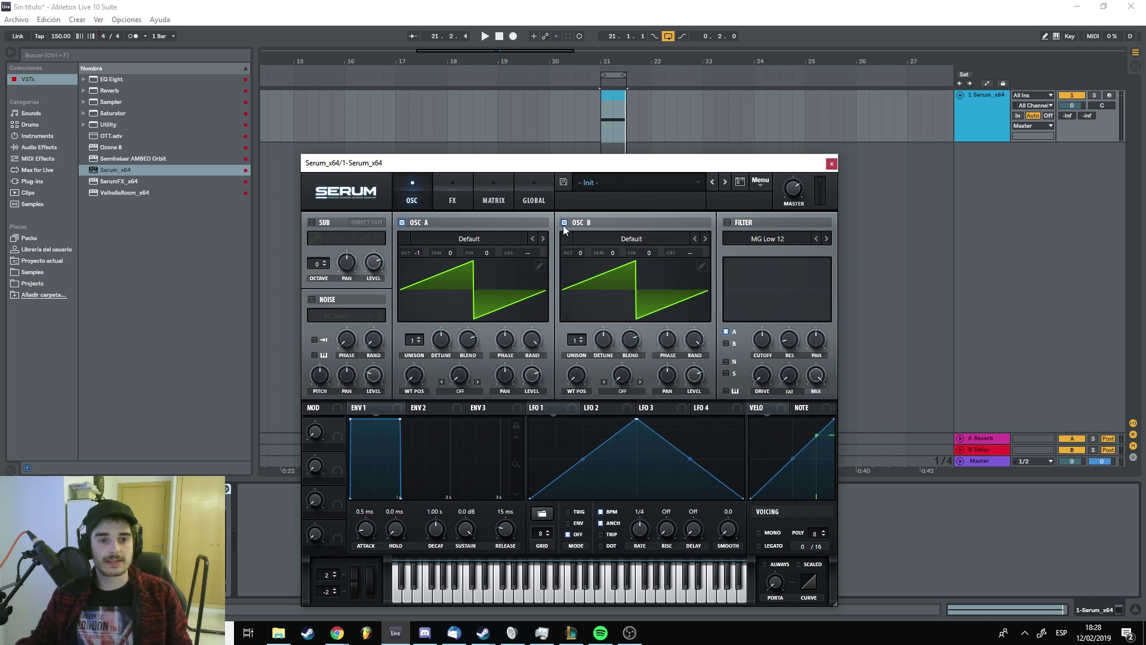
left_click(471, 388)
left_click(508, 337)
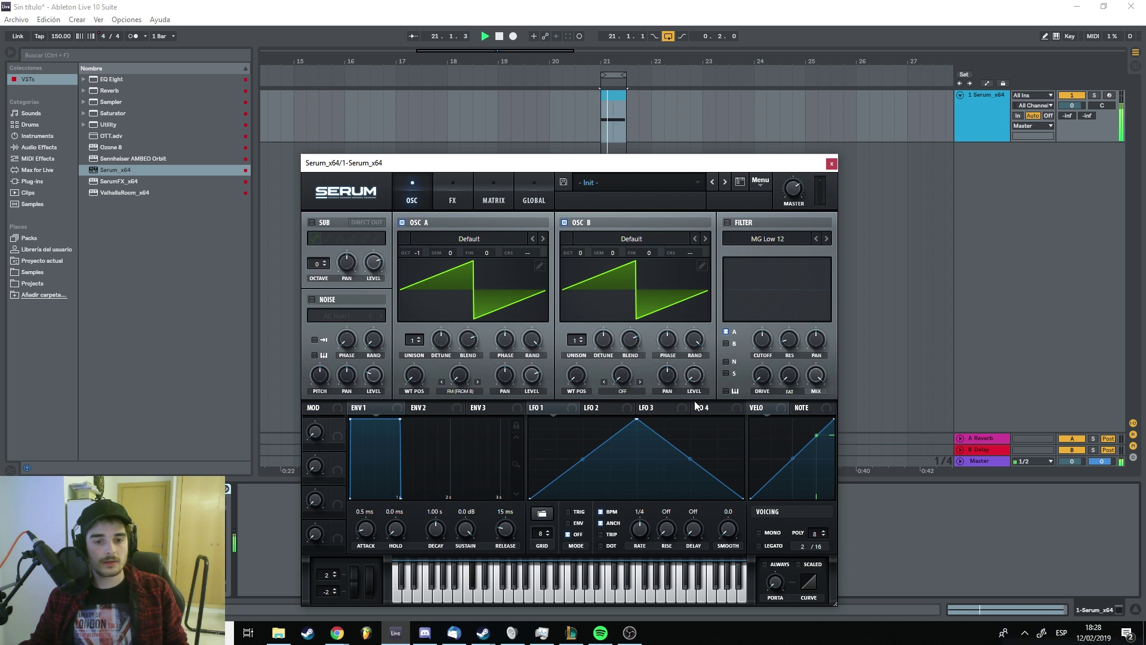
left_click_drag(693, 374, 693, 289)
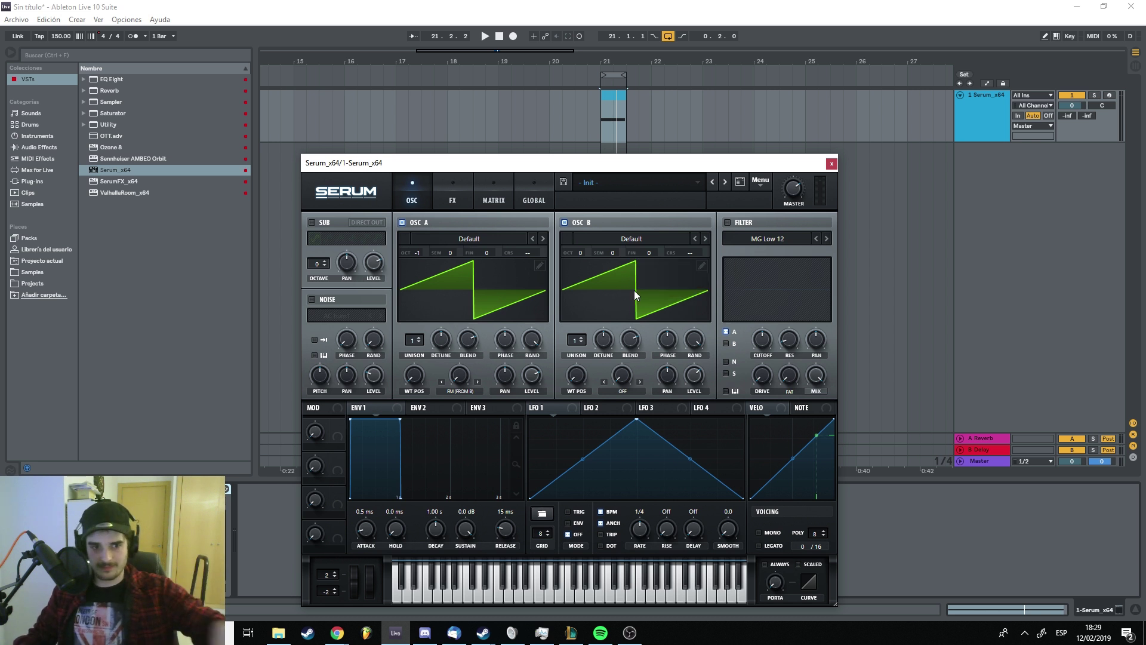
Step: Toggle oscillator B off and back on, and set oscillator A's FM warp to 70% while the loop plays
left_click(564, 222)
left_click(564, 223)
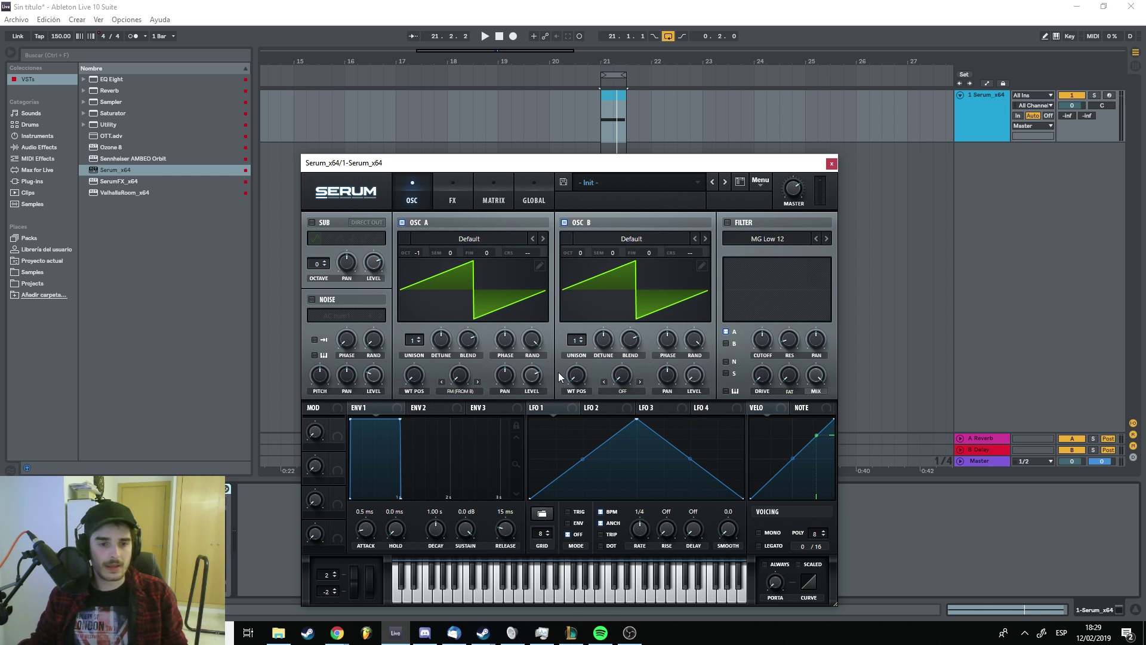
key("space")
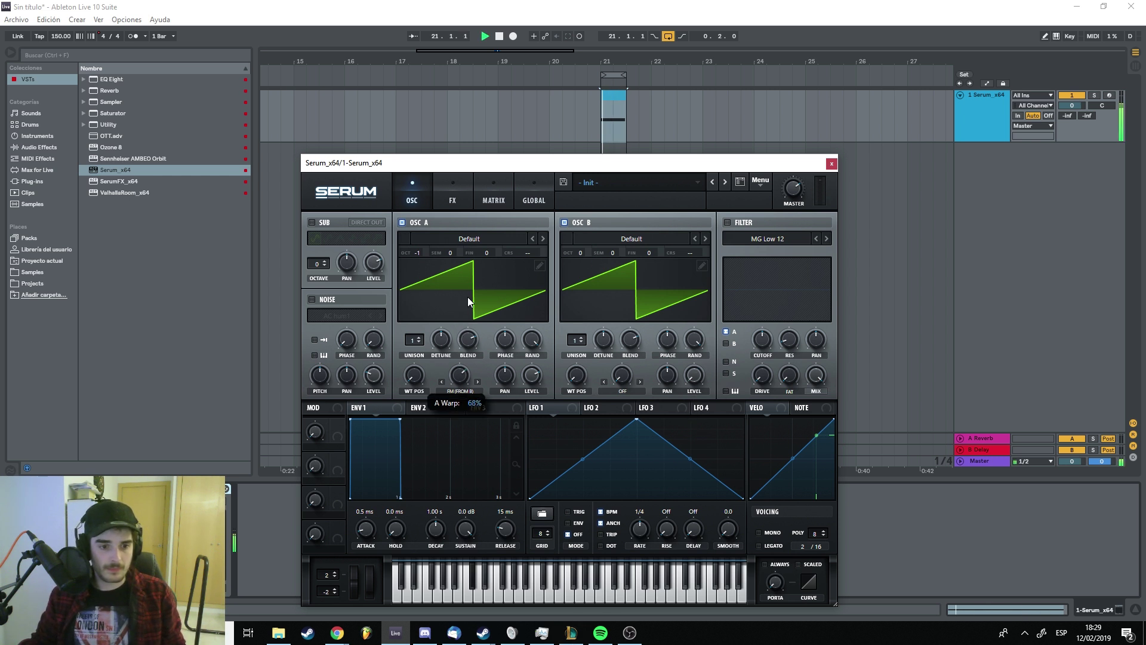
mouse_move(467, 297)
left_mouse_down()
mouse_move(478, 337)
mouse_move(483, 309)
left_mouse_up()
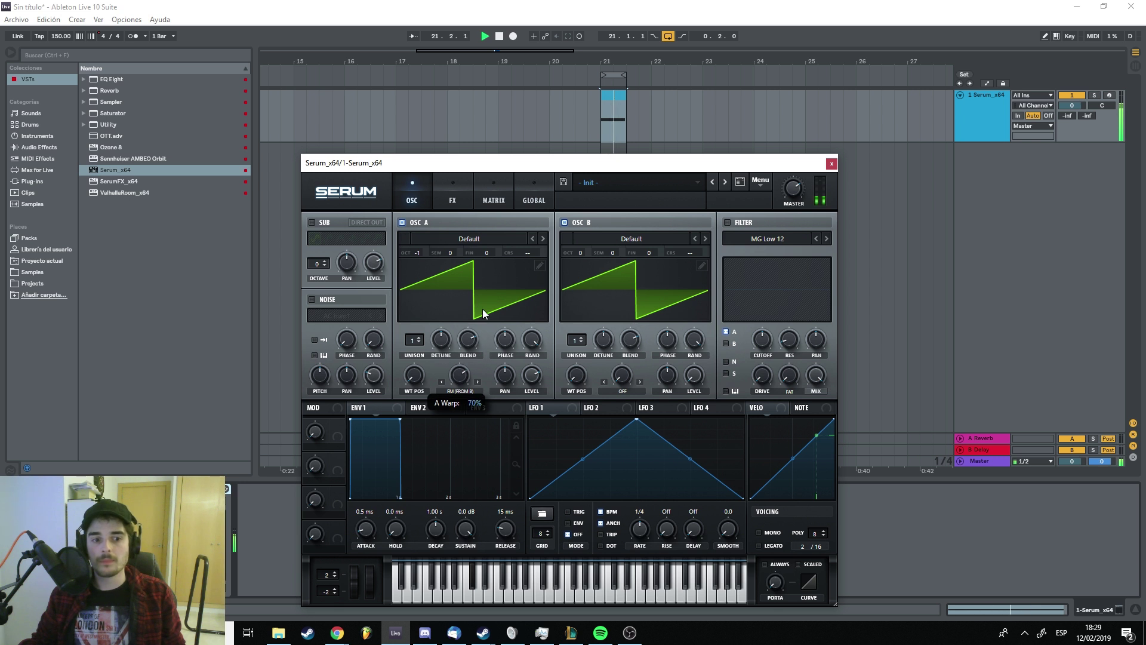
key("space")
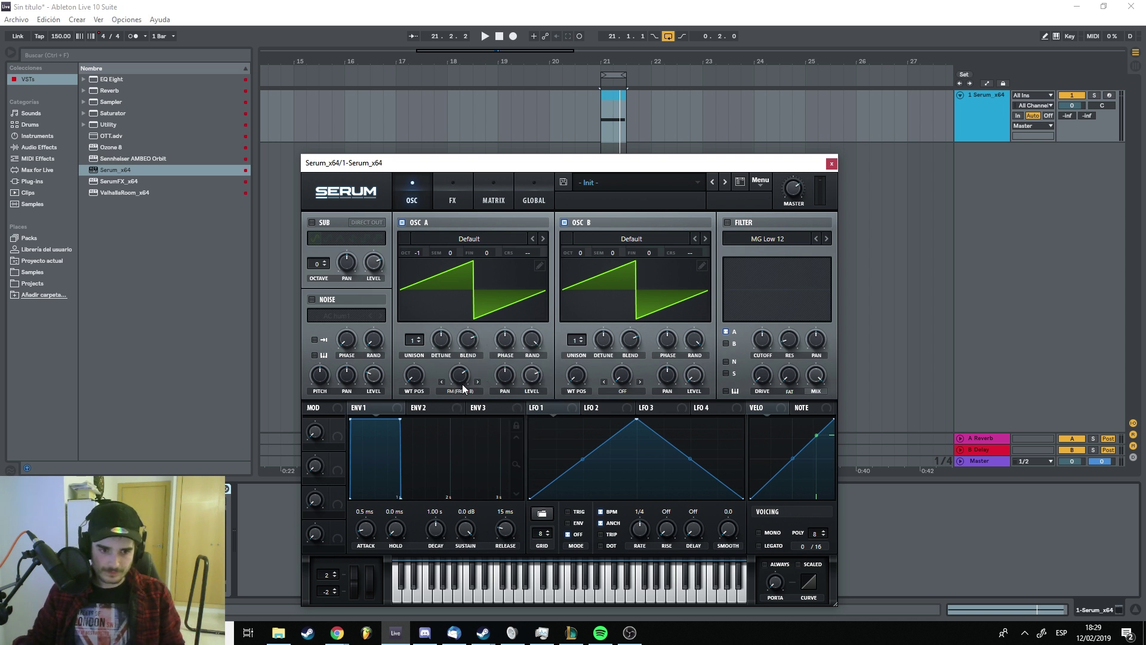
mouse_move(461, 377)
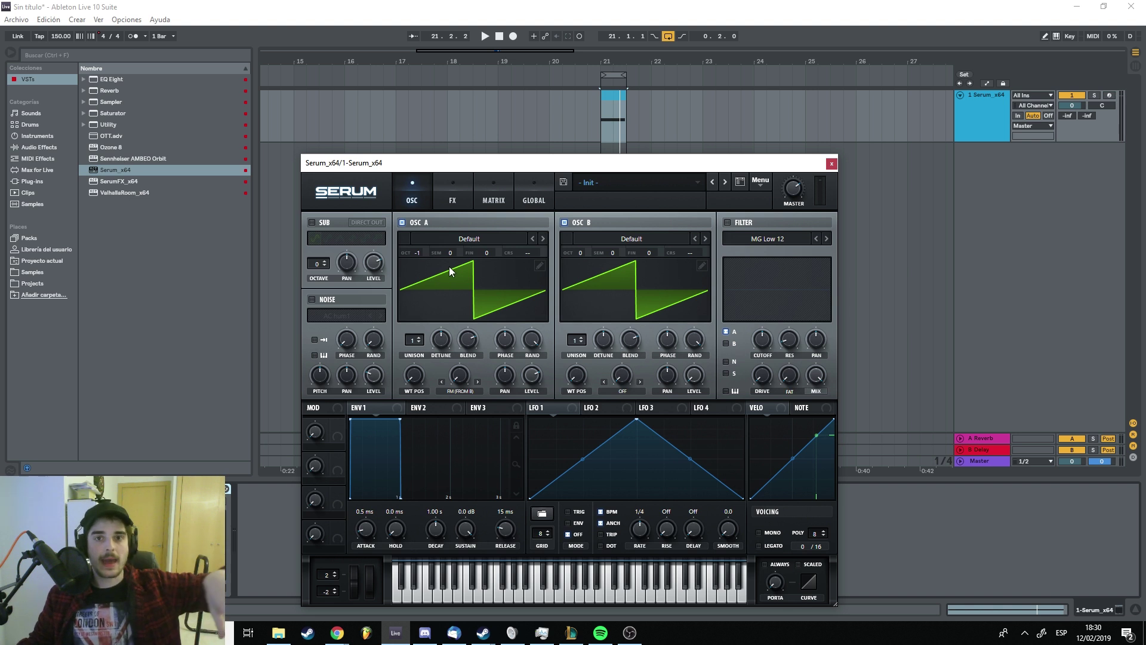
Step: Load the AlienSpectral [SN] spectral wavetable into oscillator A and raise its wavetable position
left_click(469, 240)
mouse_move(460, 281)
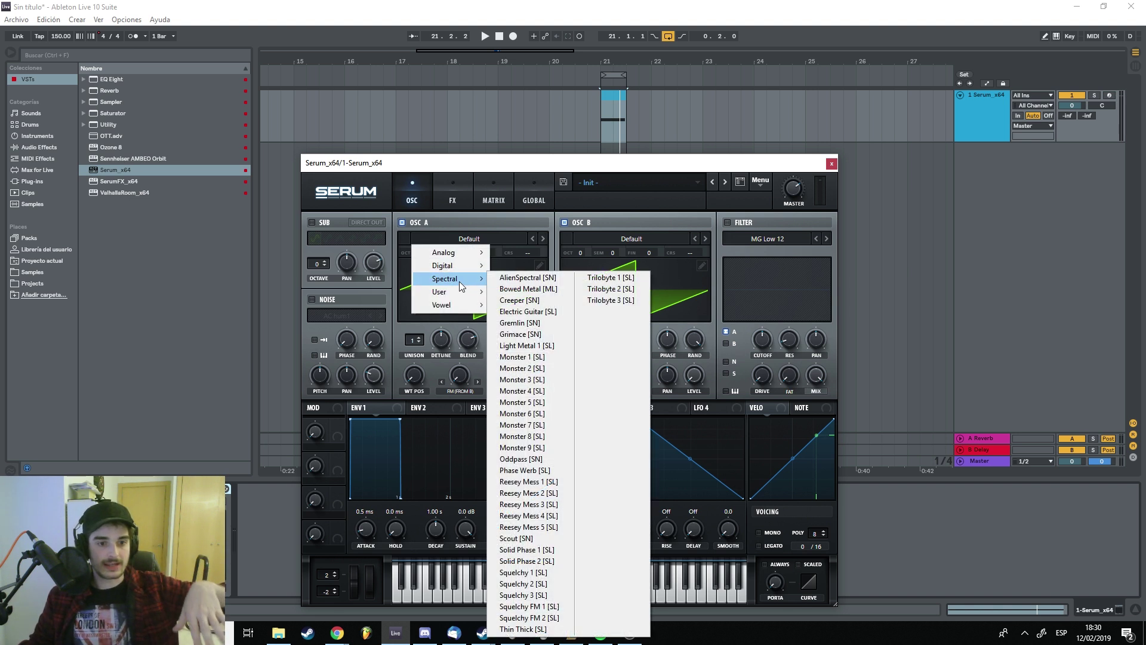
left_click(524, 278)
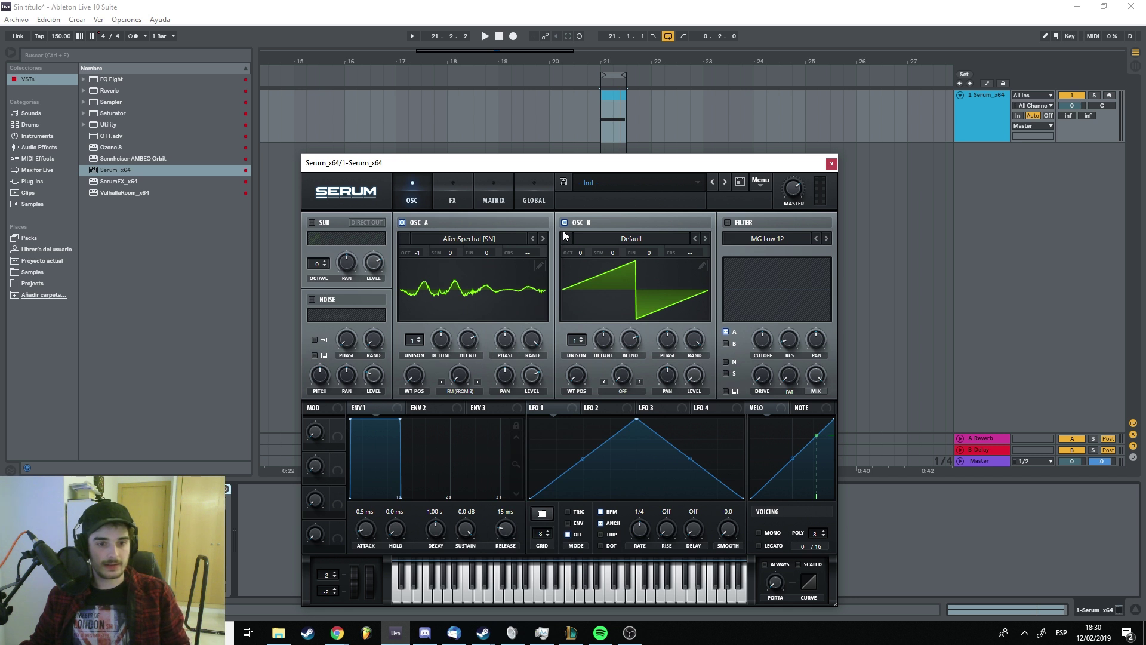
mouse_move(414, 375)
left_mouse_down()
mouse_move(421, 338)
mouse_move(421, 372)
left_mouse_up()
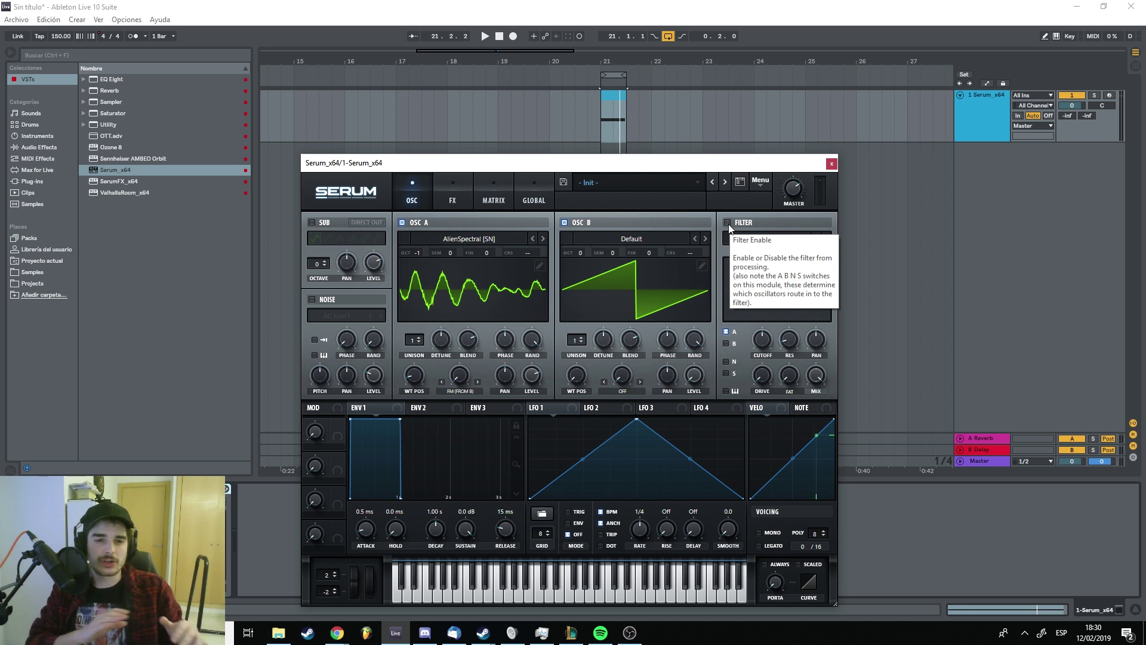
Step: Look over the effects rack, return to the oscillator section and audition the patch
left_click(454, 192)
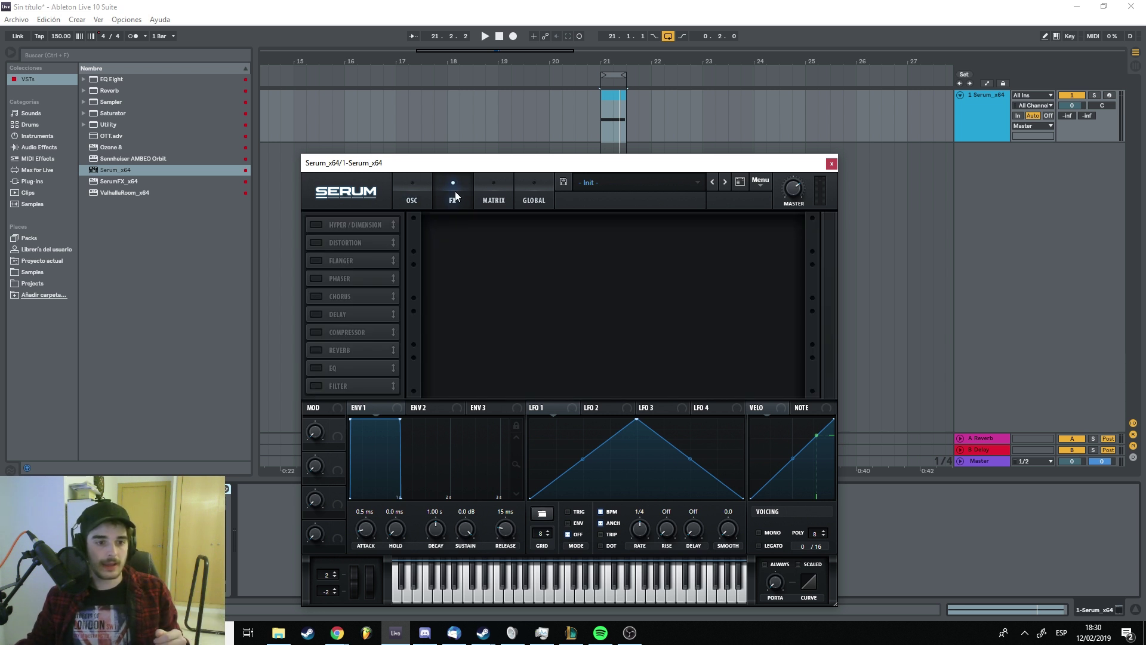
left_click(421, 191)
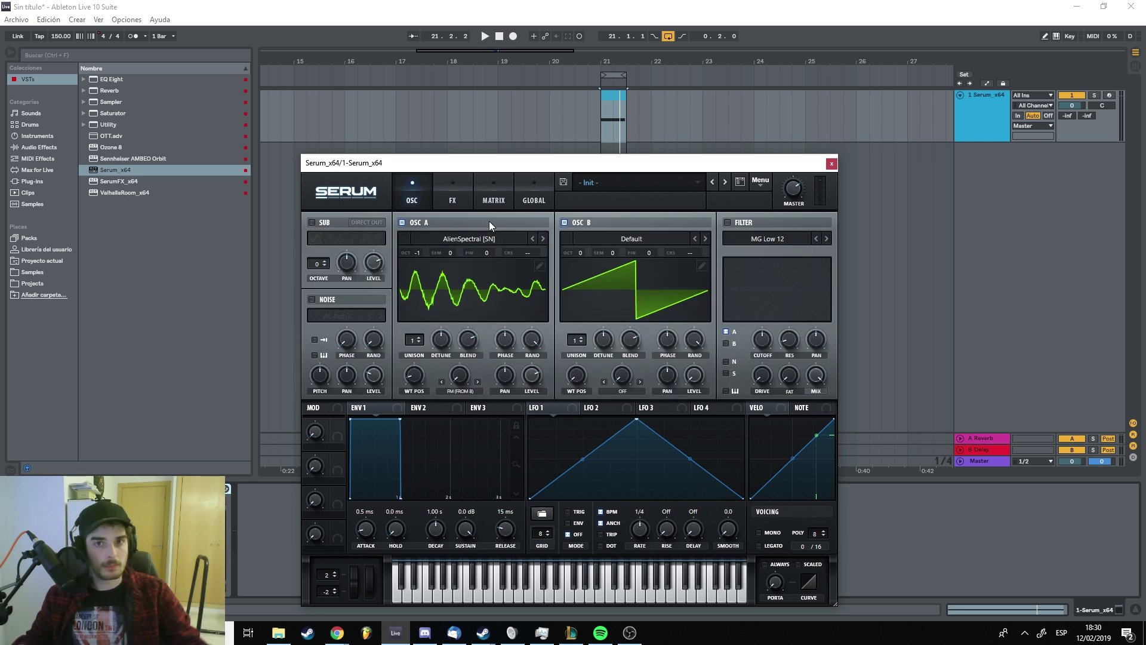
left_click(463, 199)
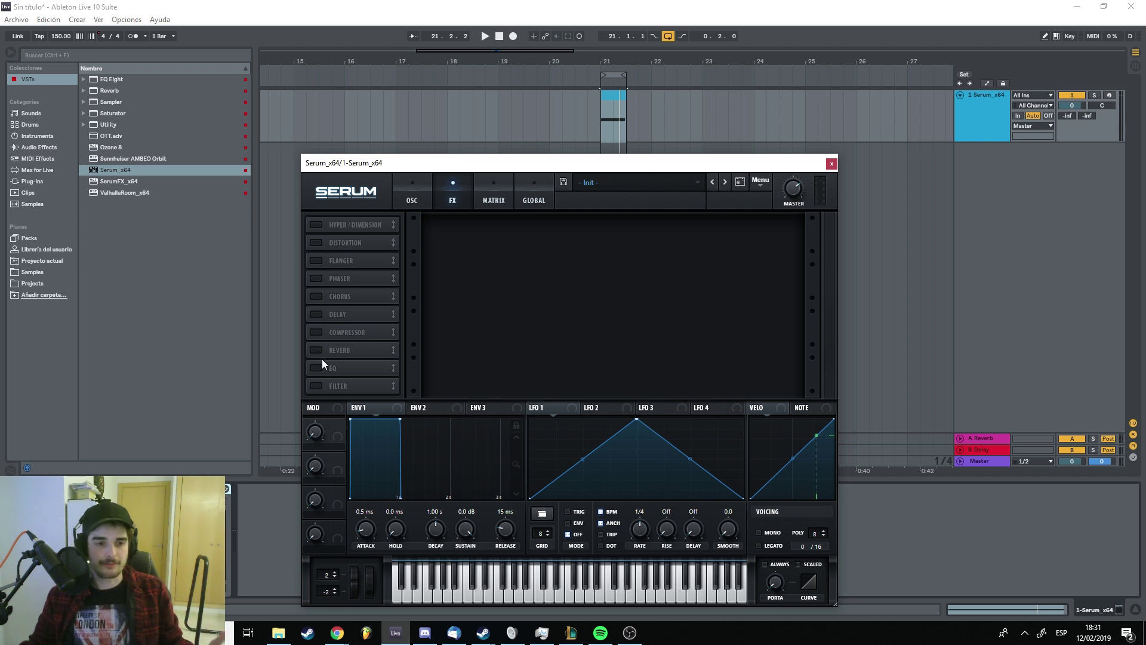
left_click(419, 199)
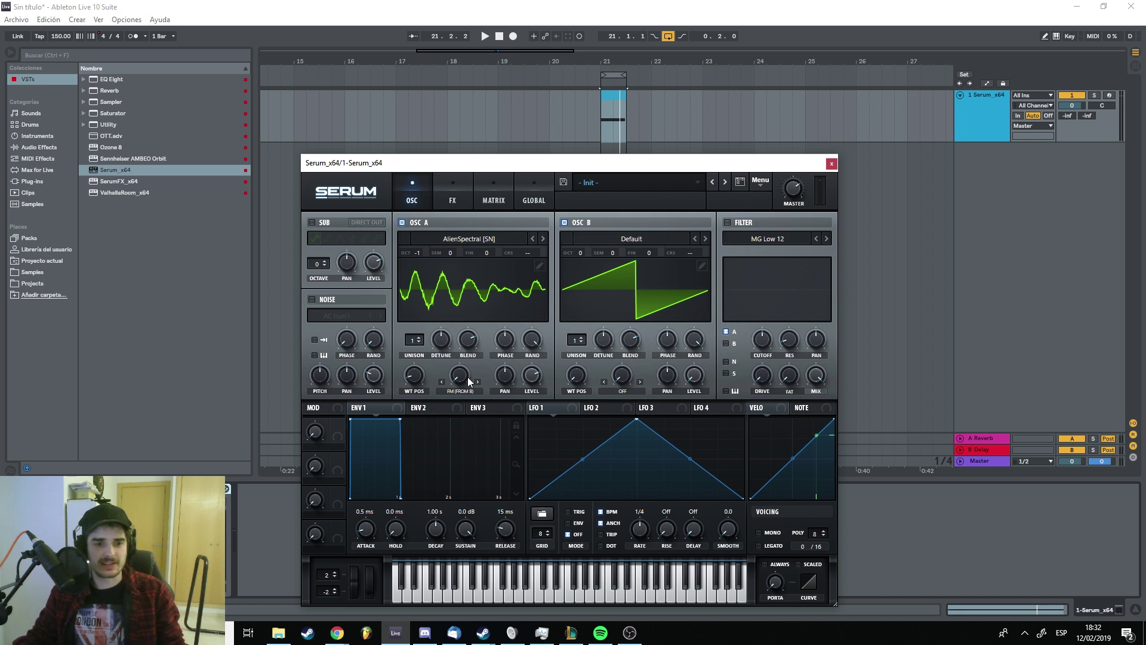
key("space")
key("space")
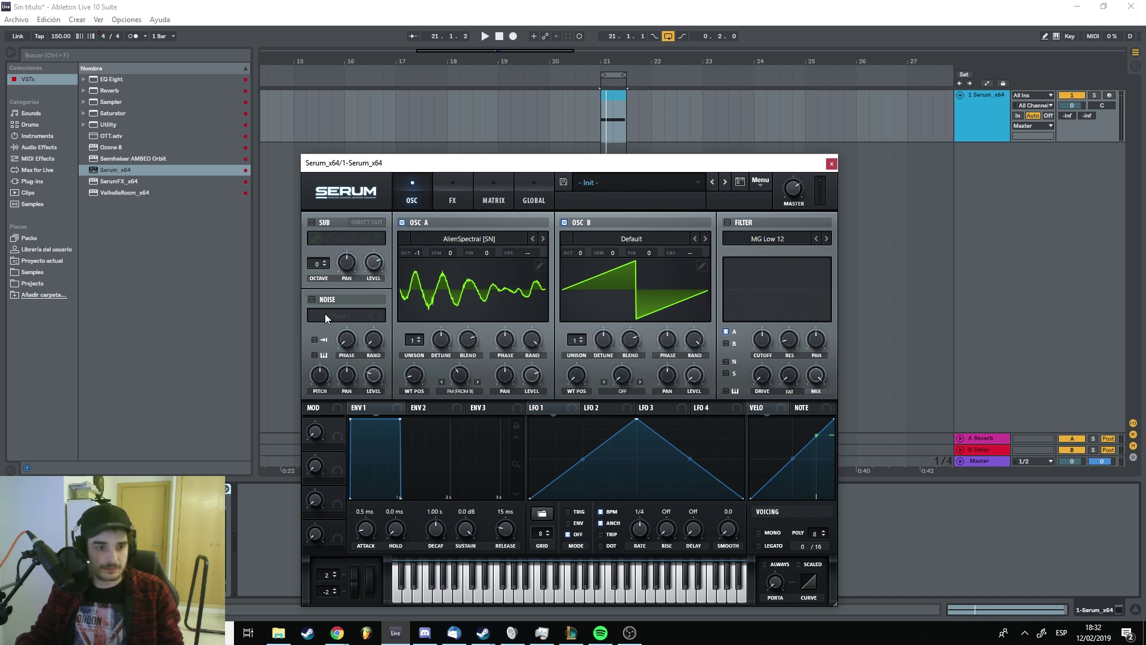
Step: Toggle the noise source and both oscillators on and off, ending with only oscillator A enabled
left_click(311, 300)
left_click(403, 222)
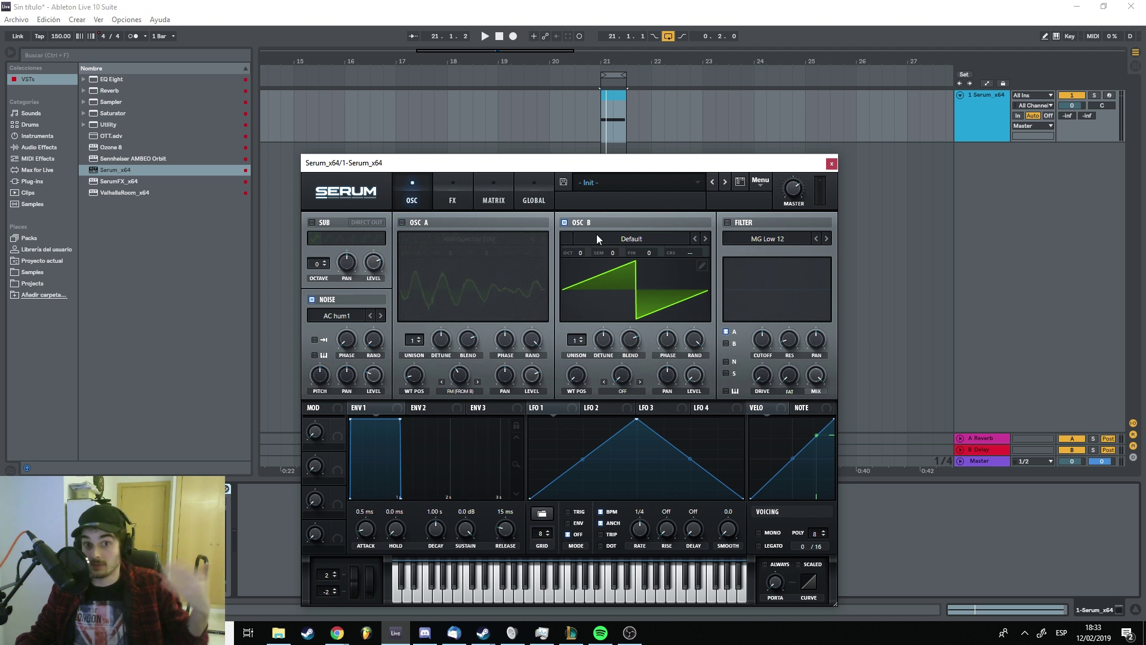
left_click(563, 223)
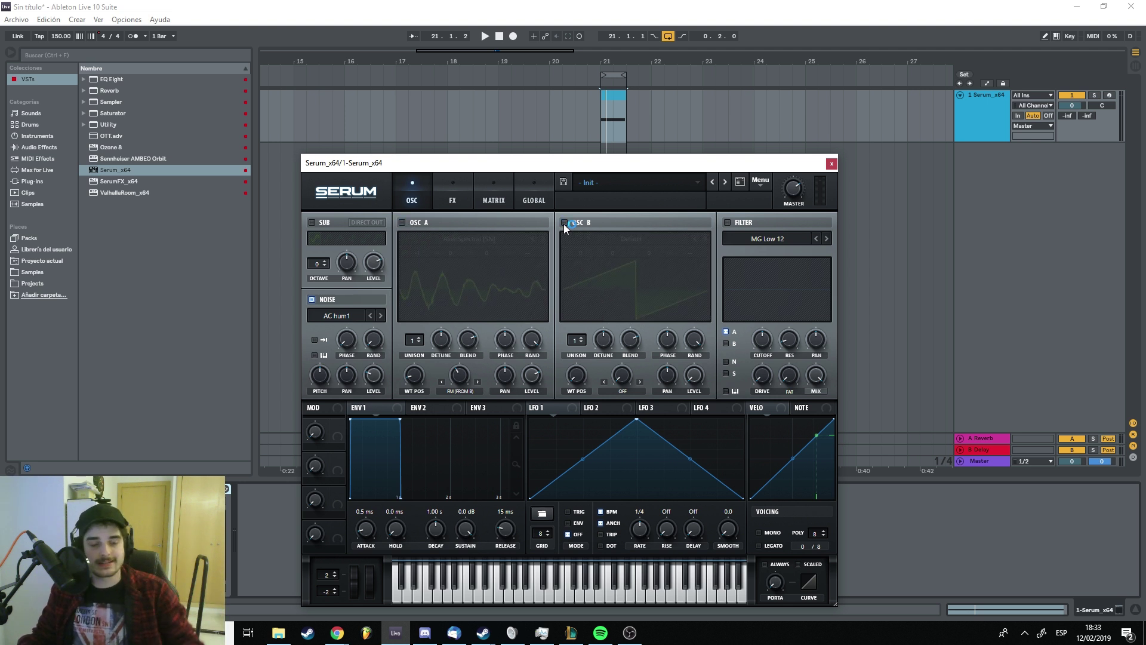
left_click(403, 223)
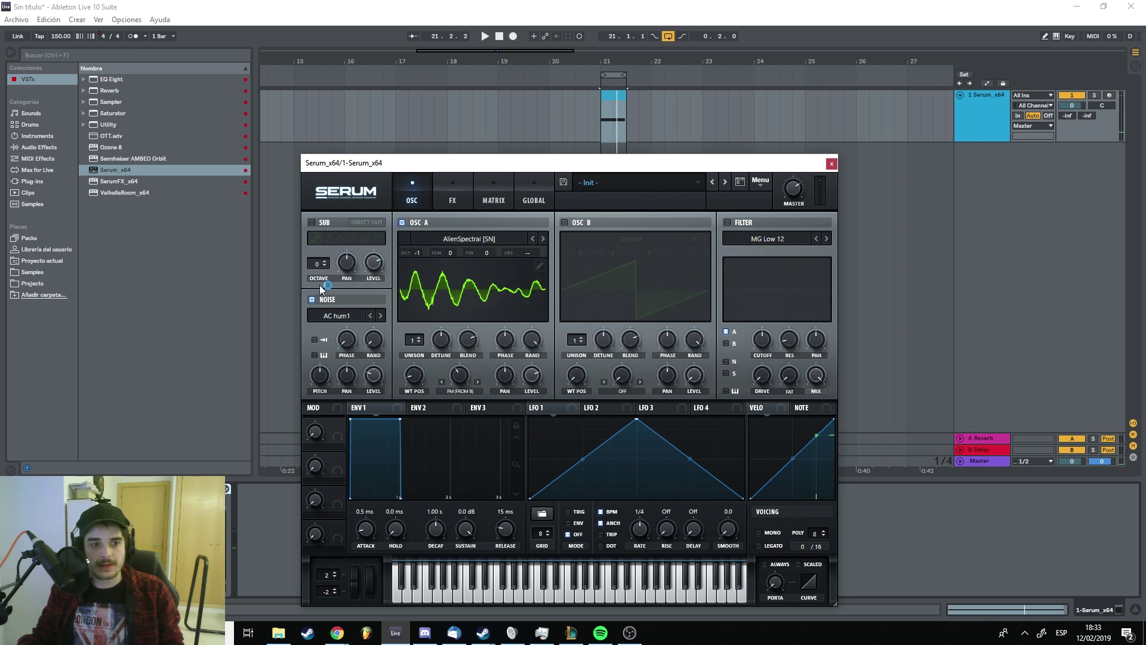
left_click(311, 299)
Step: Load the analog Basic Shapes wavetable into oscillator A and move its wavetable position to the square wave
left_click(462, 239)
mouse_move(458, 255)
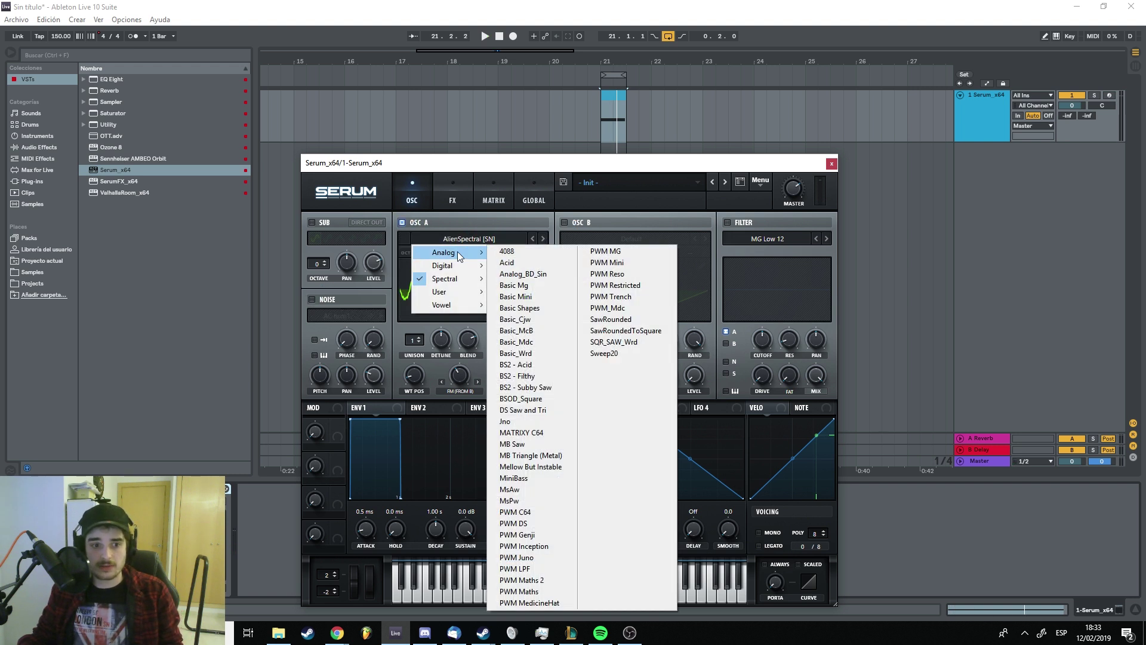
left_click(525, 299)
left_click_drag(414, 376, 418, 362)
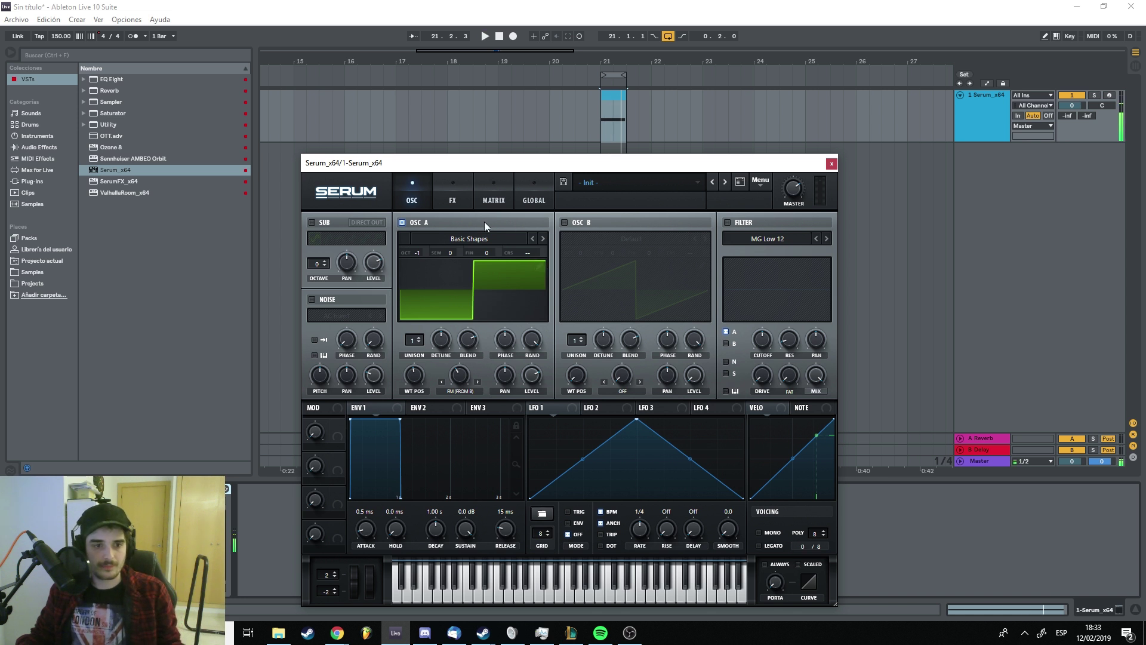
Step: Set oscillator A's octave to -2 and play the loop to hear the square wave
left_click_drag(419, 253, 422, 260)
key("space")
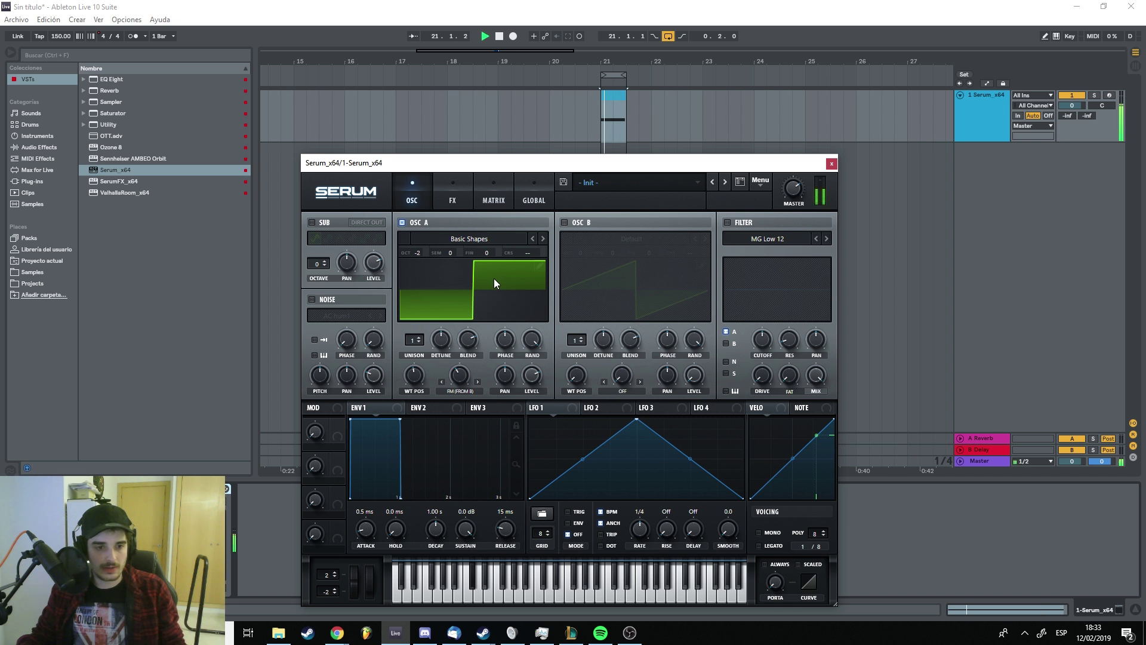
key("space")
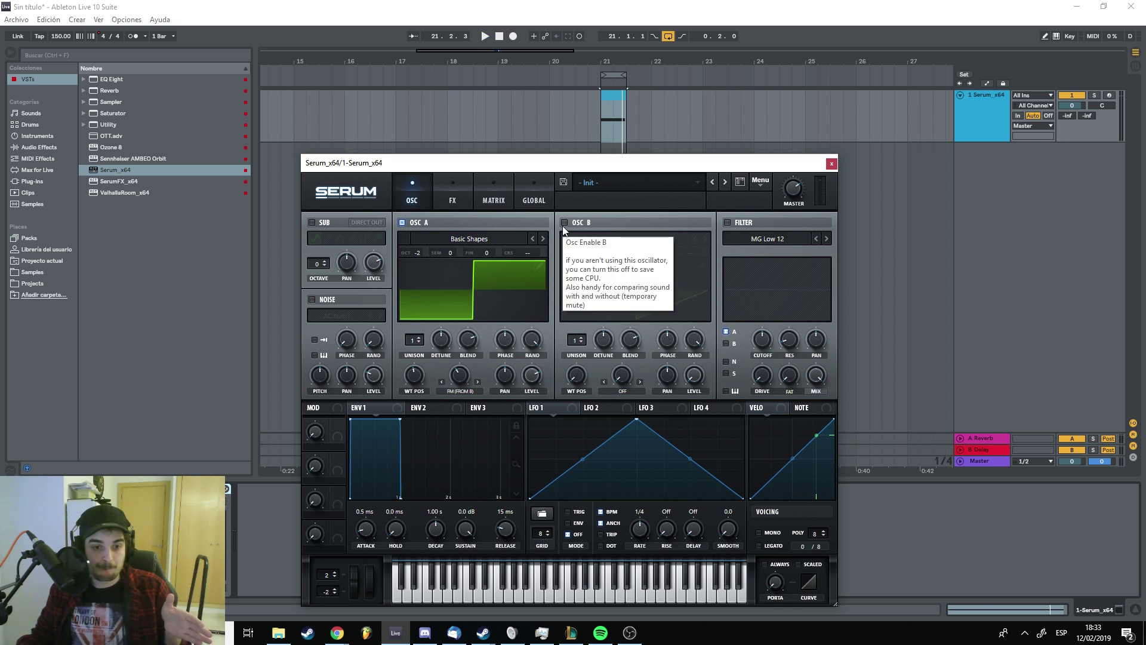
Step: Enable the Distortion effect in the effects rack and return to the oscillator section
key("Tab")
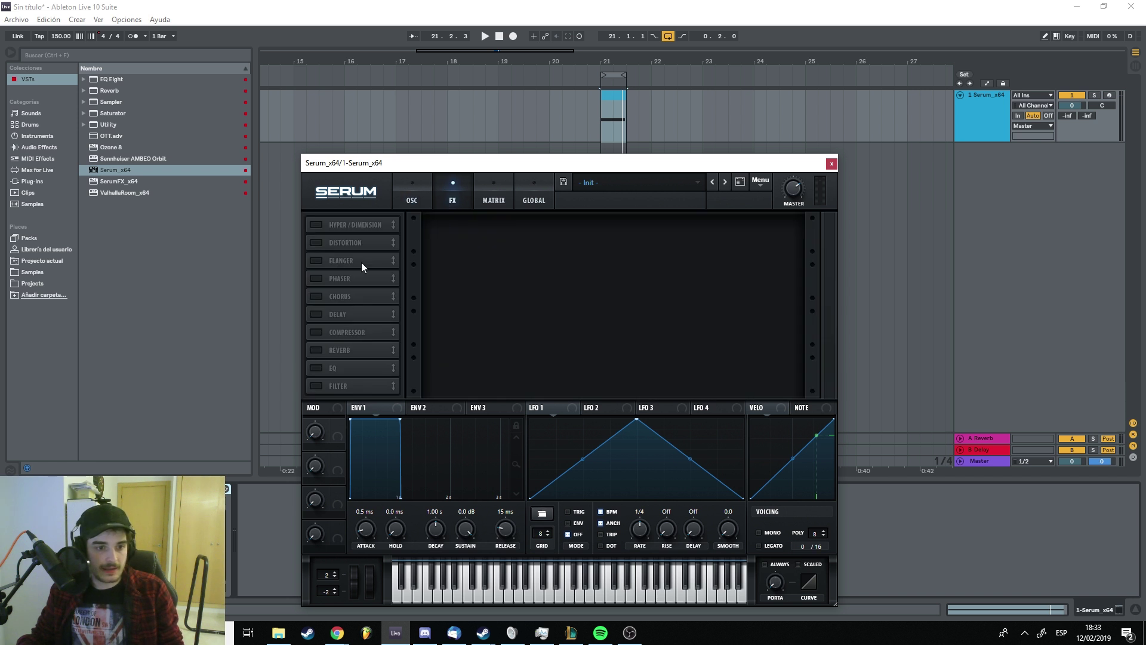
left_click(317, 250)
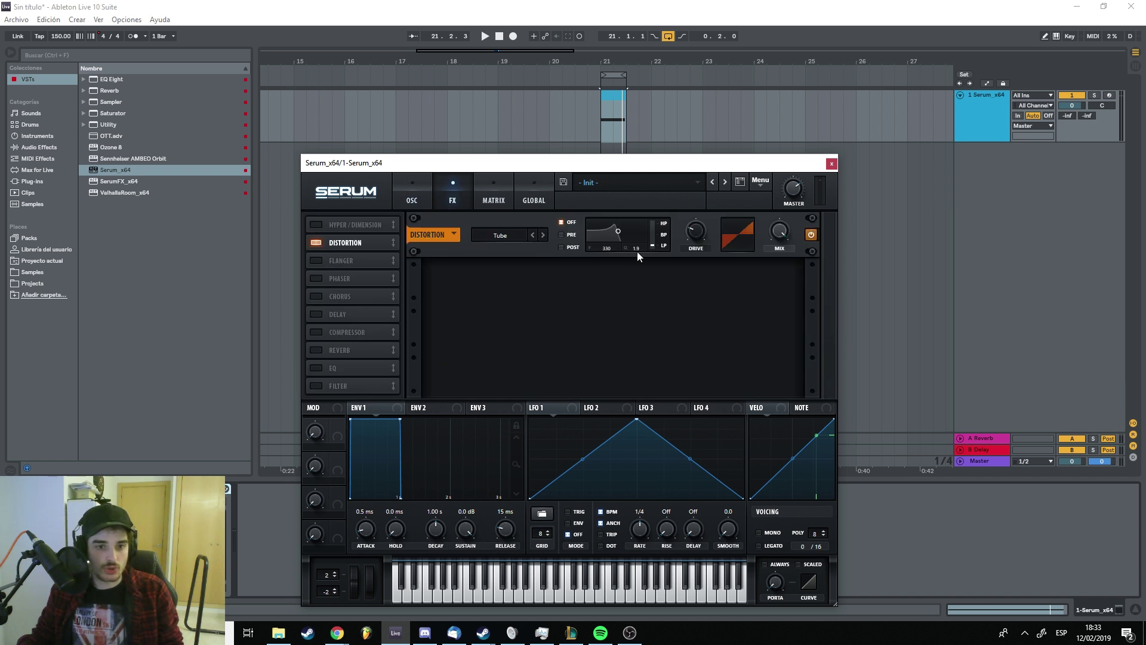
left_click(427, 190)
Step: Enable the filter with the Misc type Reverb and adjust its cutoff while the loop plays
left_click(727, 222)
left_click(753, 239)
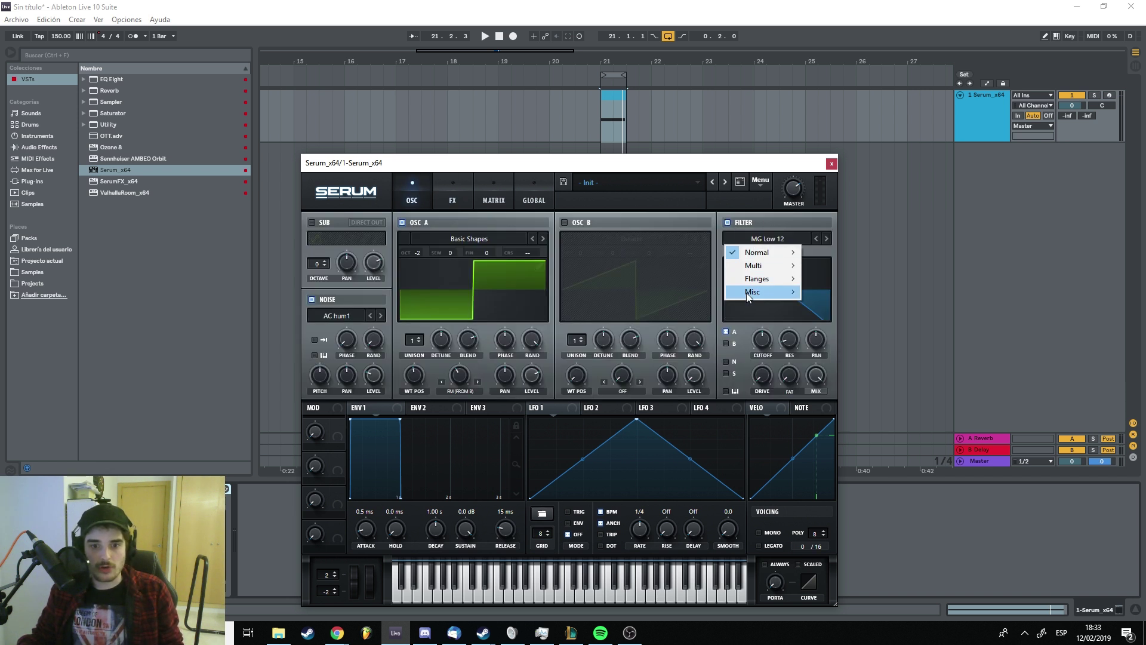
mouse_move(766, 292)
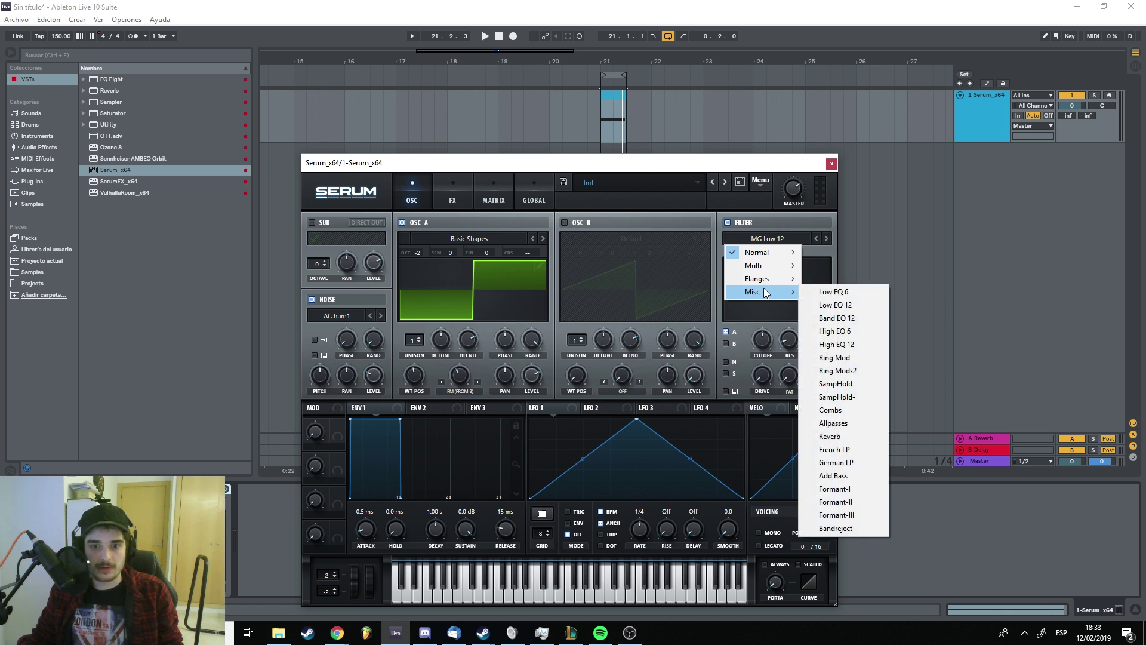
left_click(829, 436)
key("space")
left_click_drag(762, 339, 740, 345)
key("space")
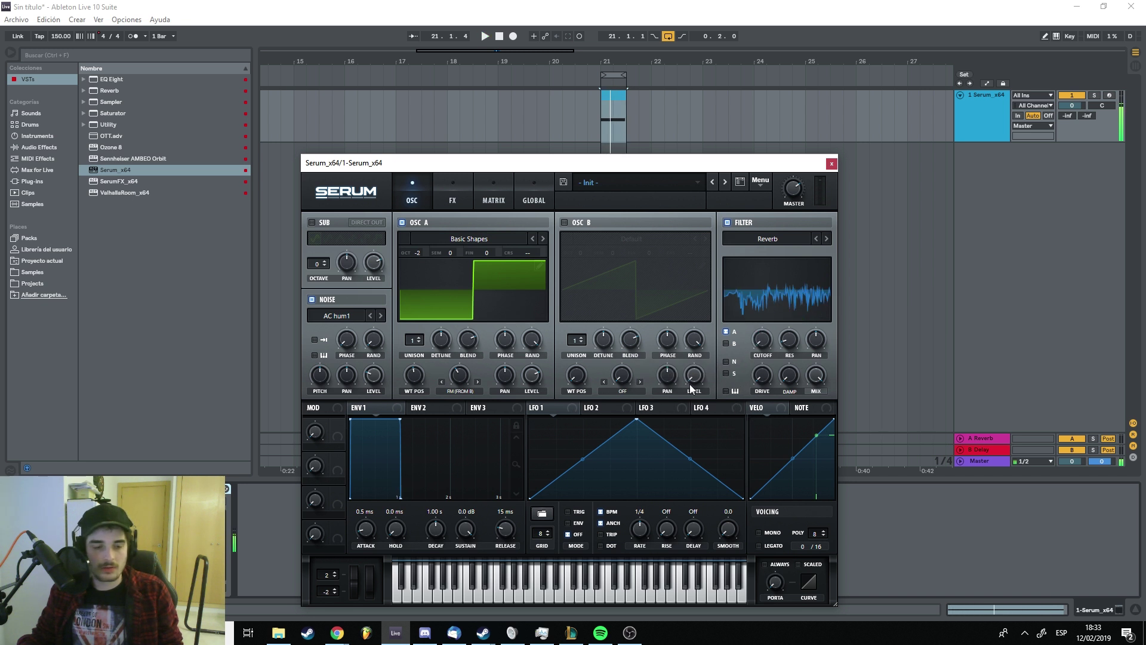
Step: Disable the filter and the Distortion effect, and return to the oscillator section
left_click(727, 222)
left_click(451, 200)
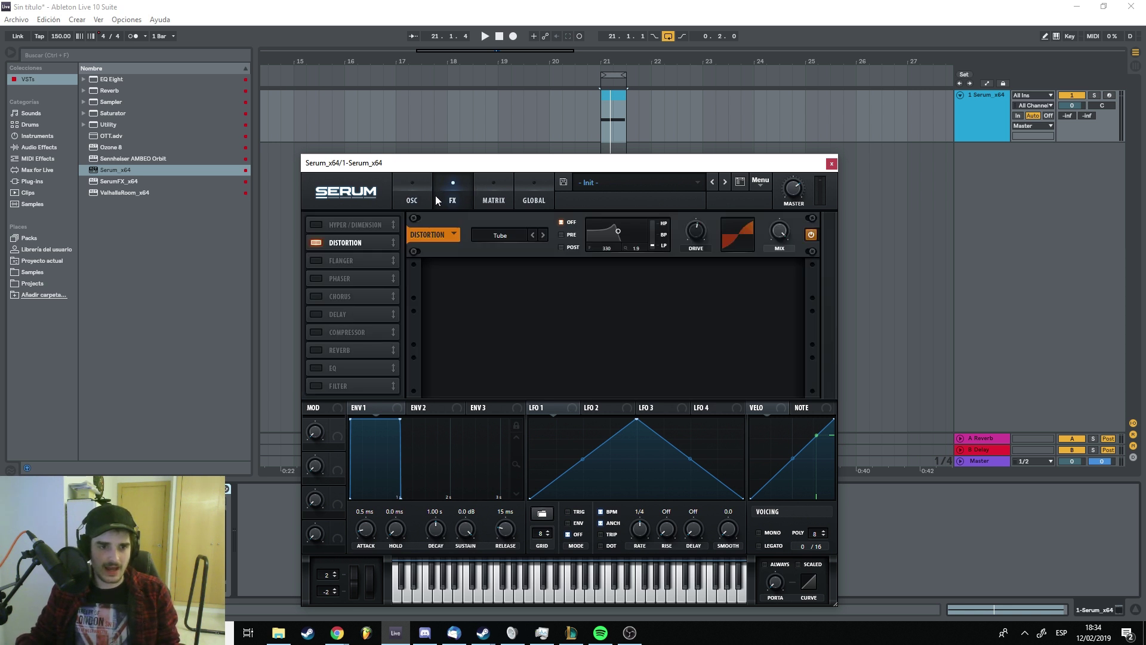
left_click(309, 246)
left_click(398, 205)
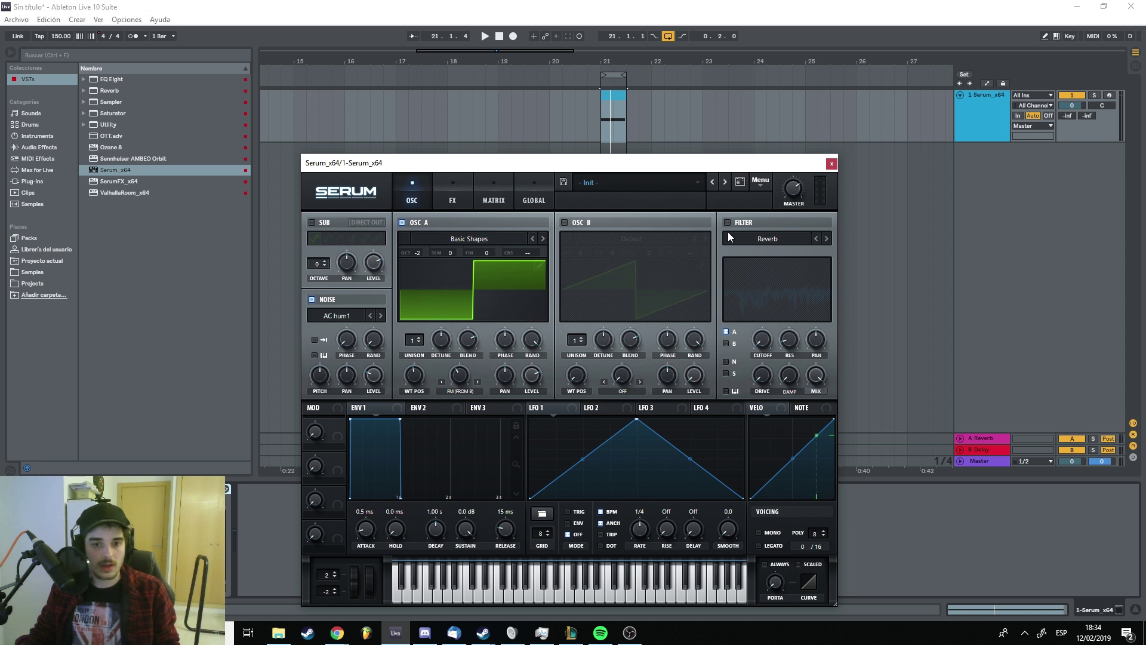
Step: Disable the noise oscillator and re-enable the Reverb filter, adjusting its cutoff slightly
left_click(313, 299)
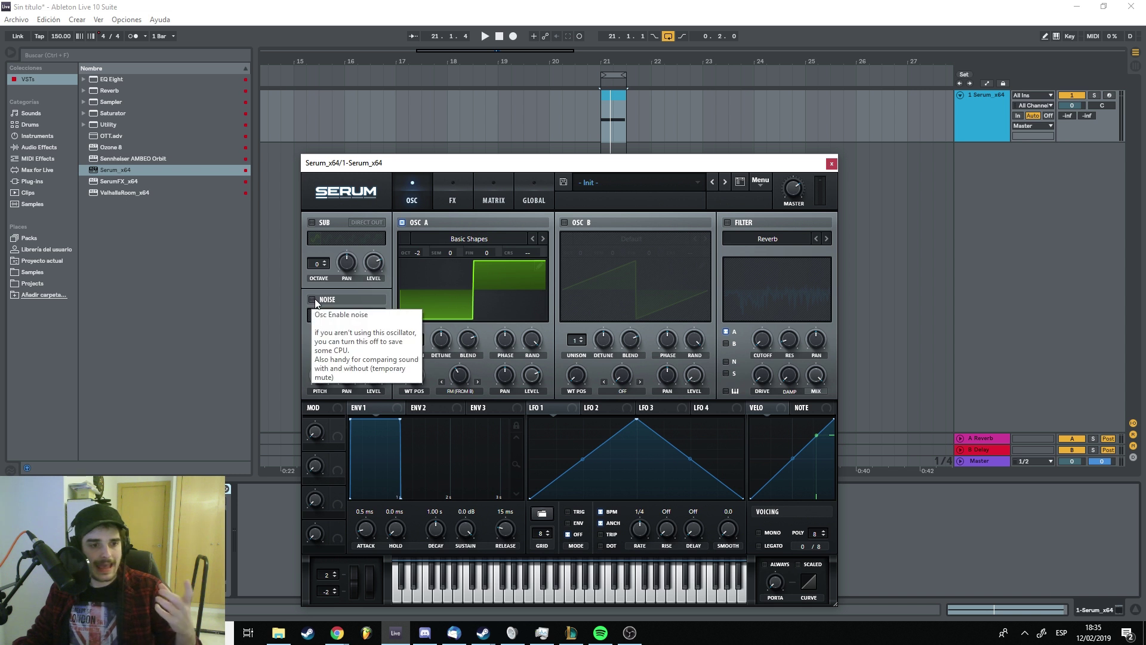
left_click(733, 222)
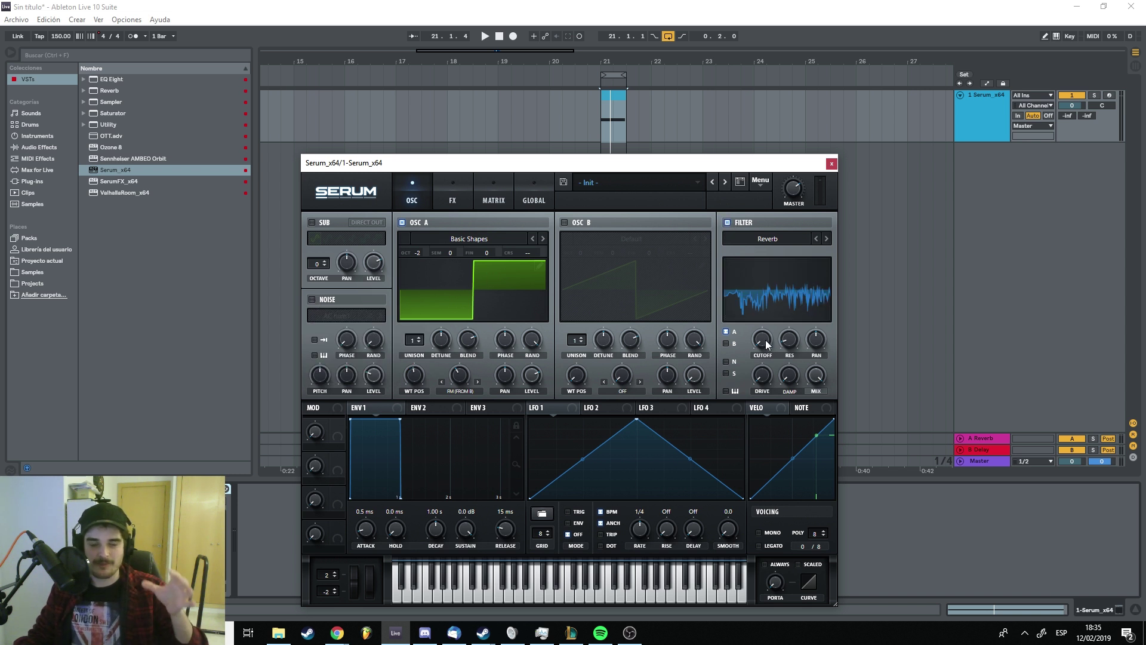
mouse_move(764, 342)
mouse_move(764, 342)
left_mouse_down()
mouse_move(761, 308)
mouse_move(764, 340)
left_mouse_up()
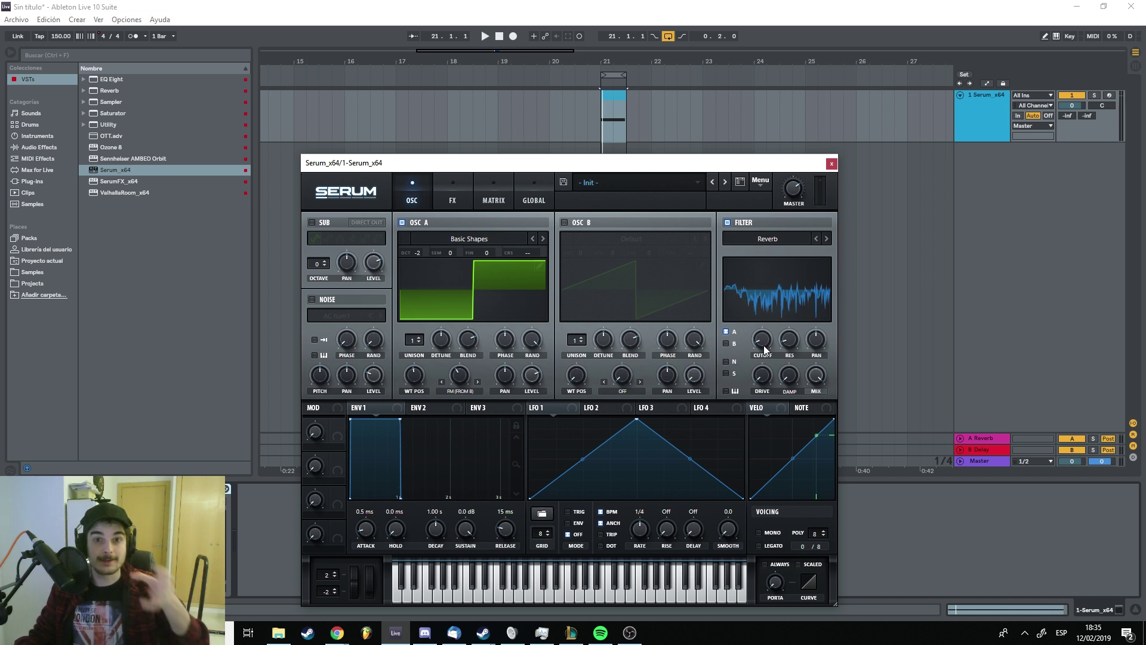
left_click(453, 194)
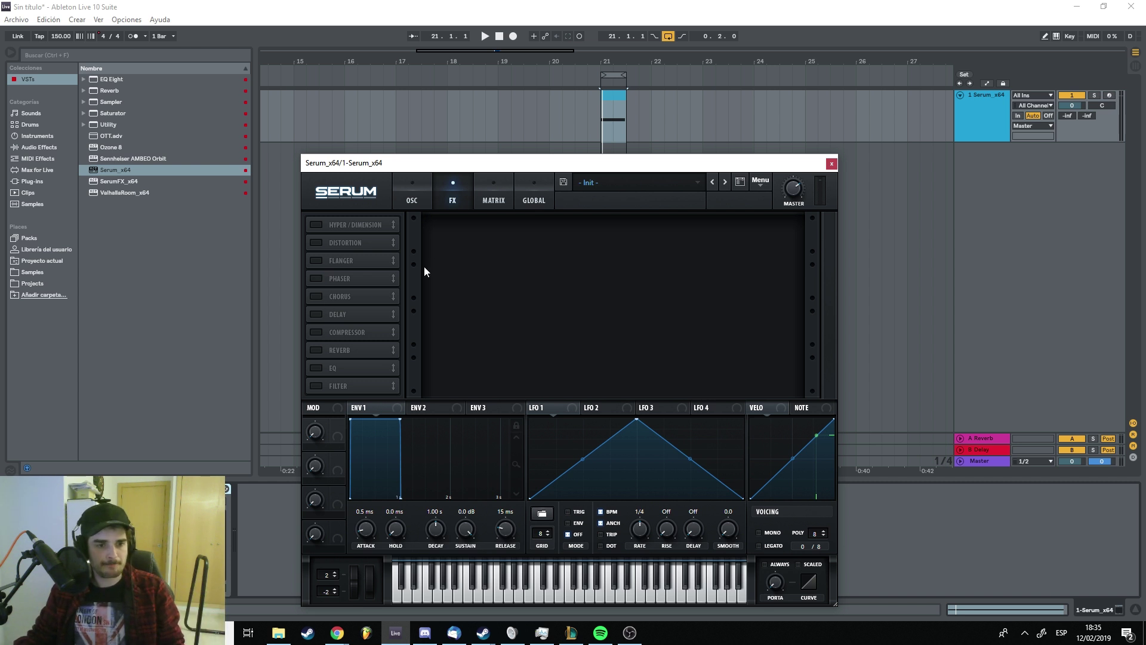
left_click(413, 197)
left_click(758, 244)
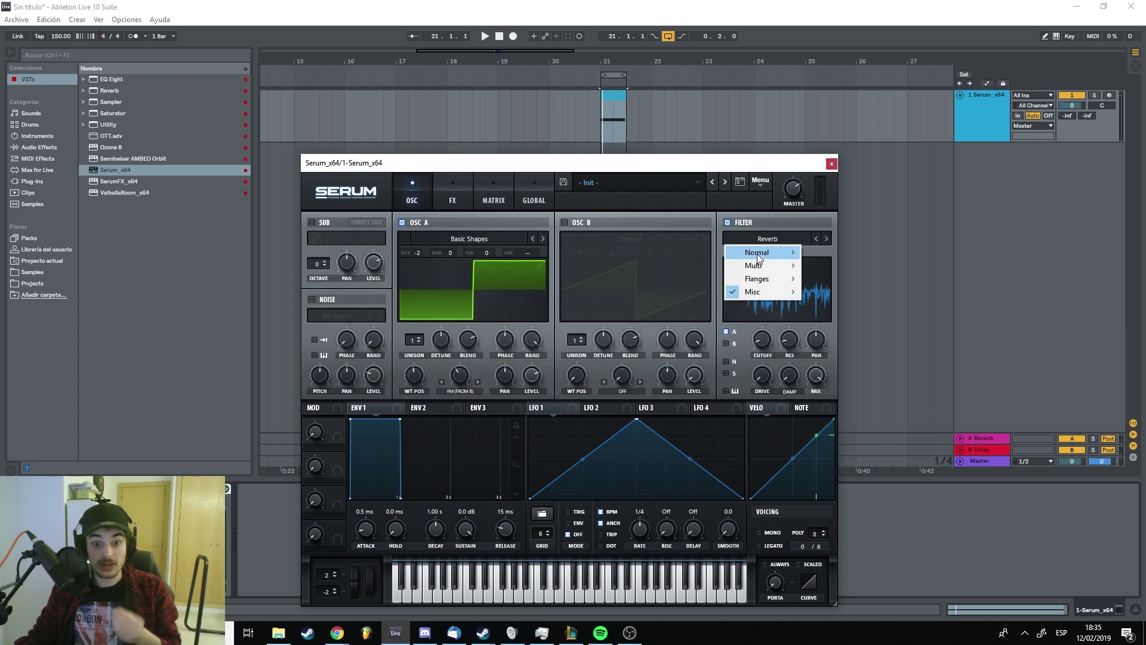
mouse_move(760, 253)
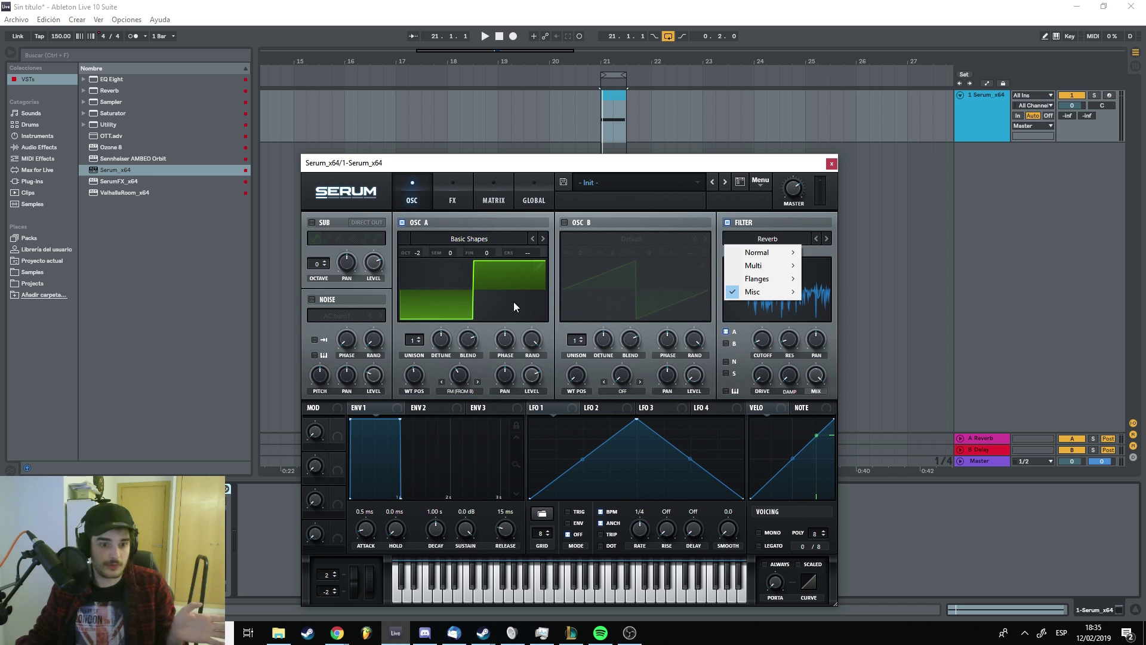
Step: Enable oscillator B and bypass the filter, playing the loop to hear oscillator A with FM from B
left_click(455, 390)
left_click(564, 222)
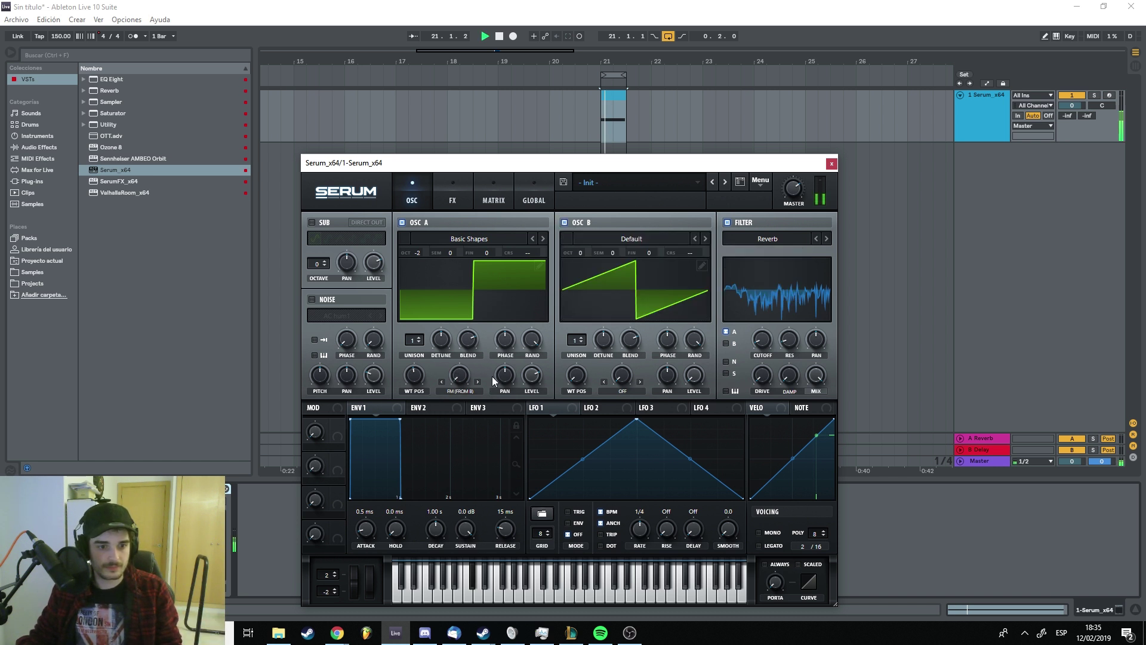
left_click(443, 185)
left_click(412, 192)
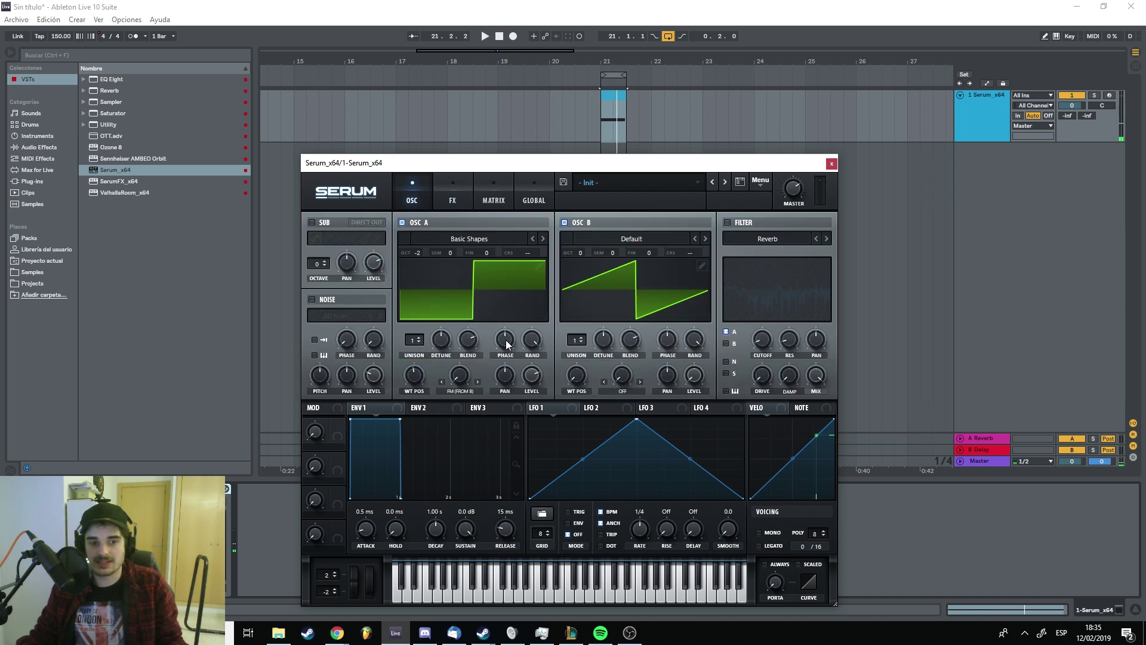
key("space")
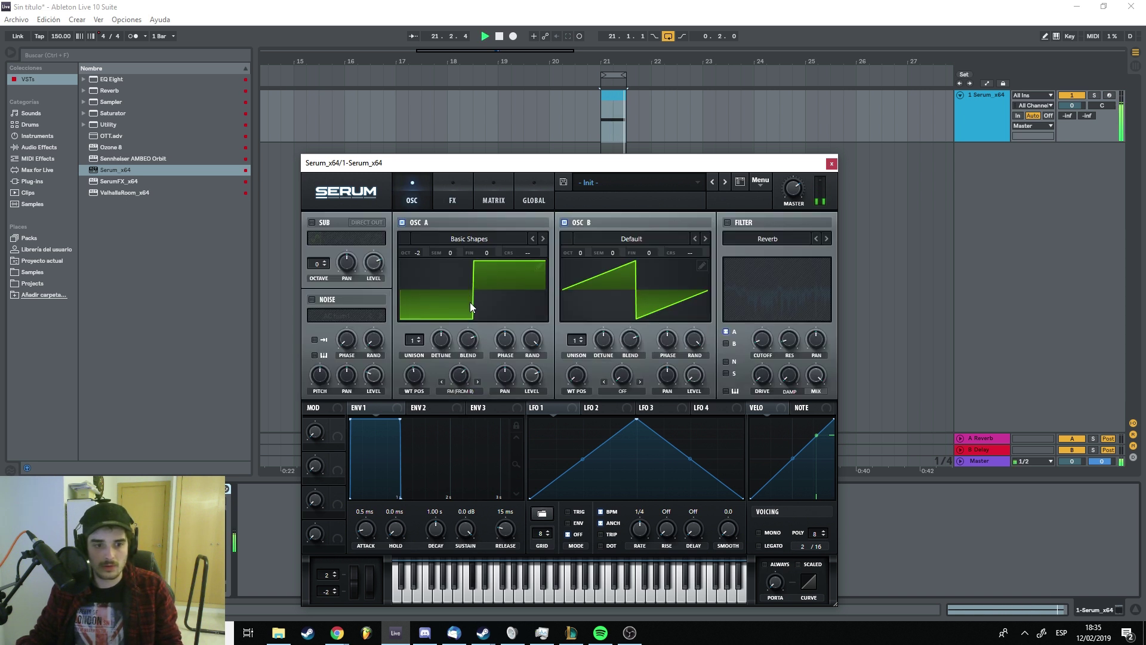
key("space")
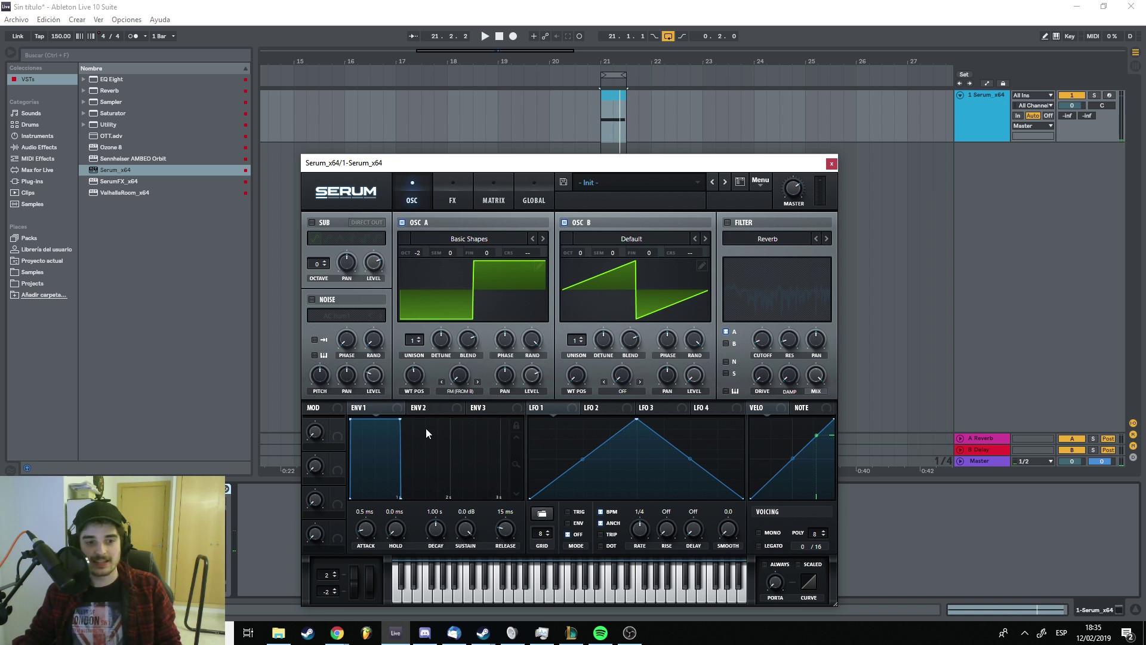
key("space")
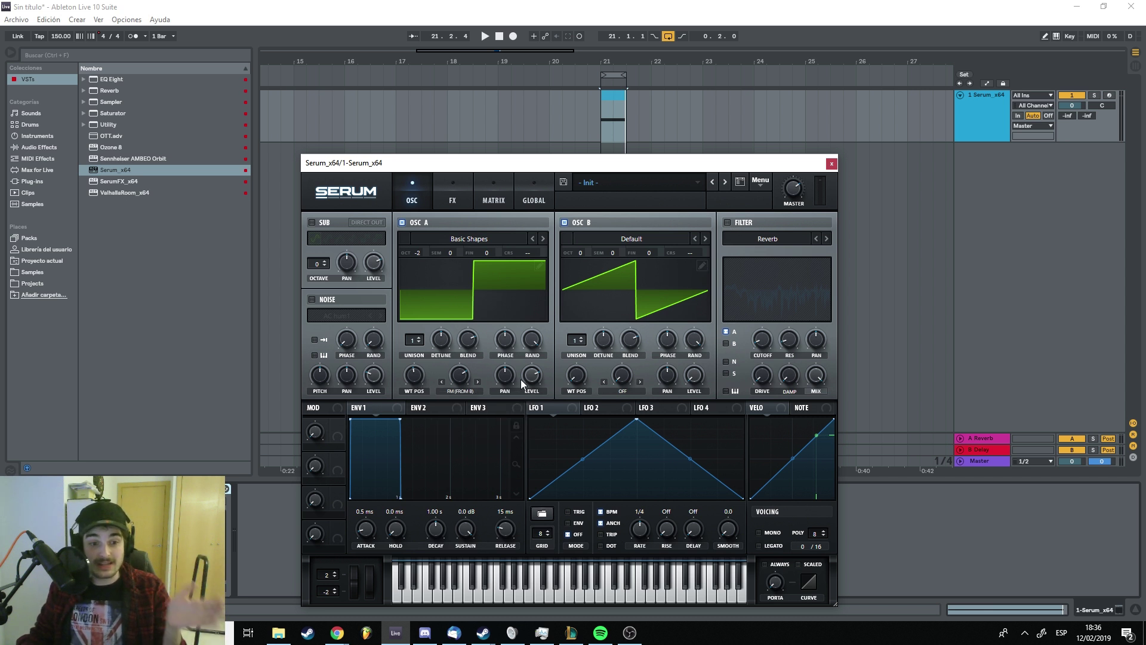
Step: Enable the filter and set its type to Peak 24 from the Normal category
left_click(727, 222)
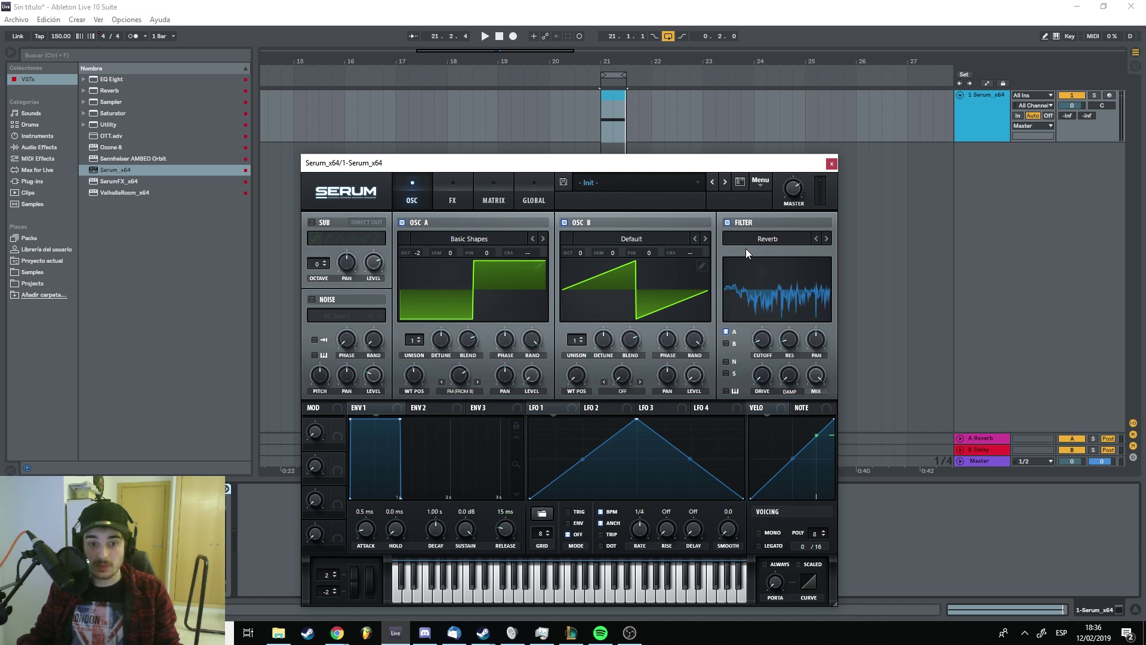
left_click(749, 240)
mouse_move(754, 260)
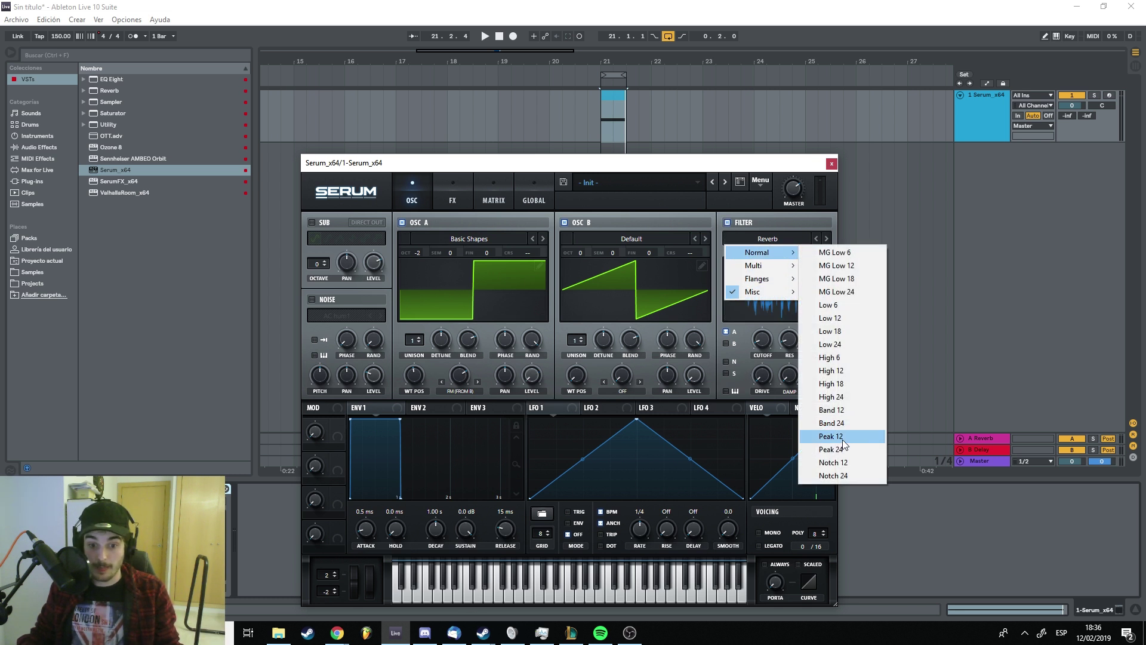
left_click(834, 448)
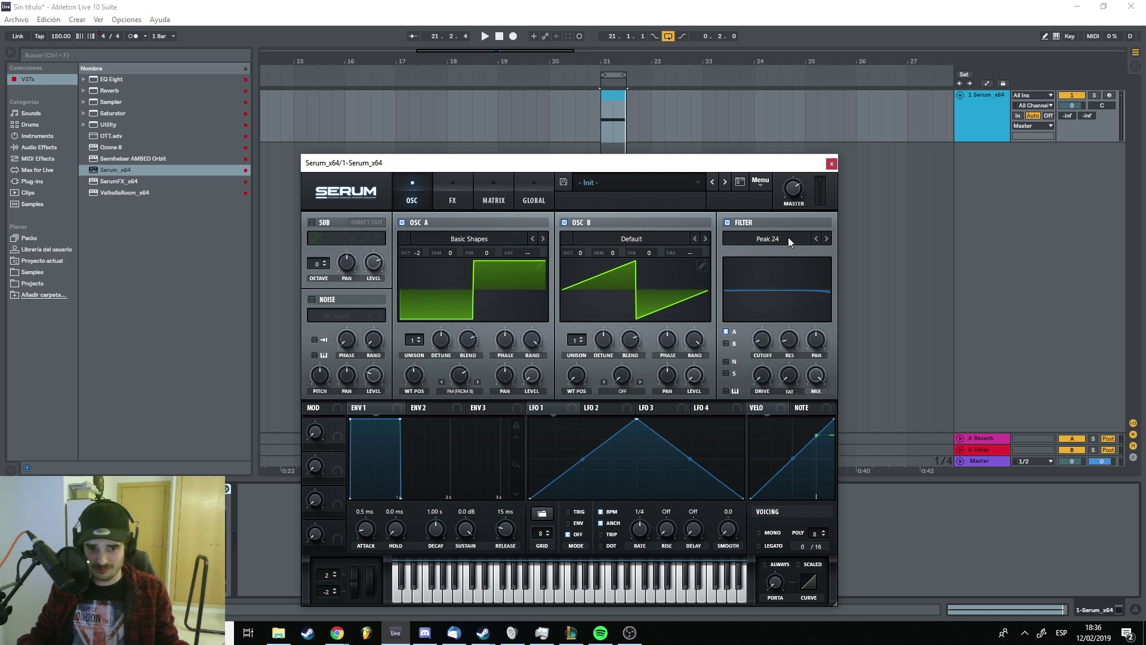
Step: Raise the Peak 24 filter's resonance and set its cutoff to about 542 Hz while auditioning the loop
left_click_drag(784, 305, 775, 213)
left_click_drag(754, 346, 763, 309)
key("space")
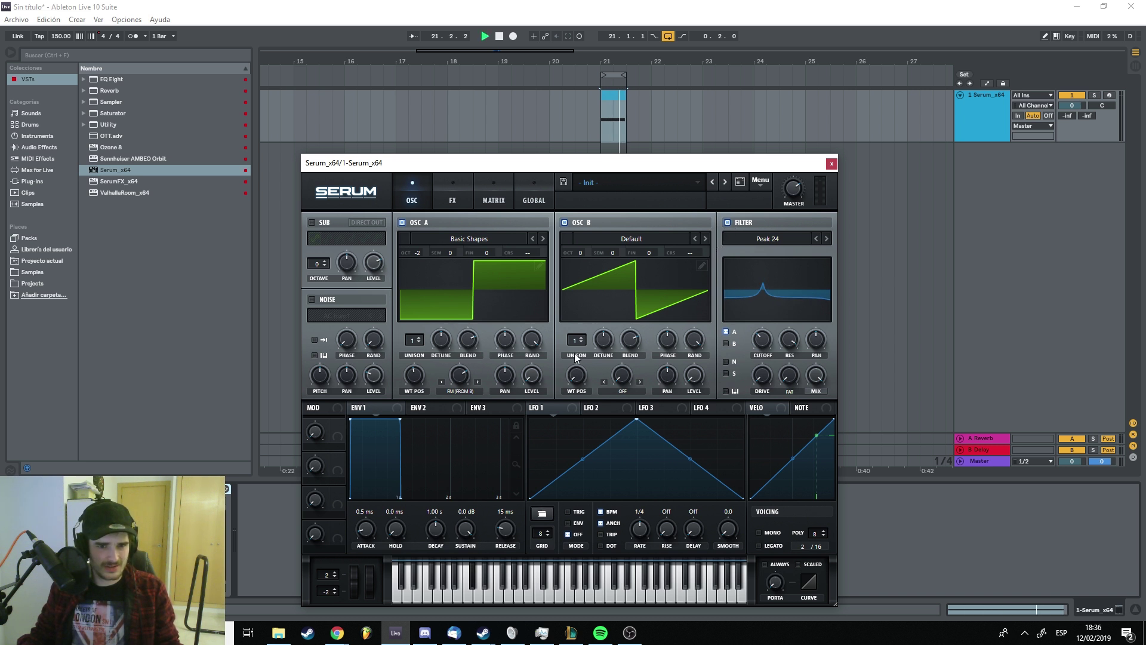
key("space")
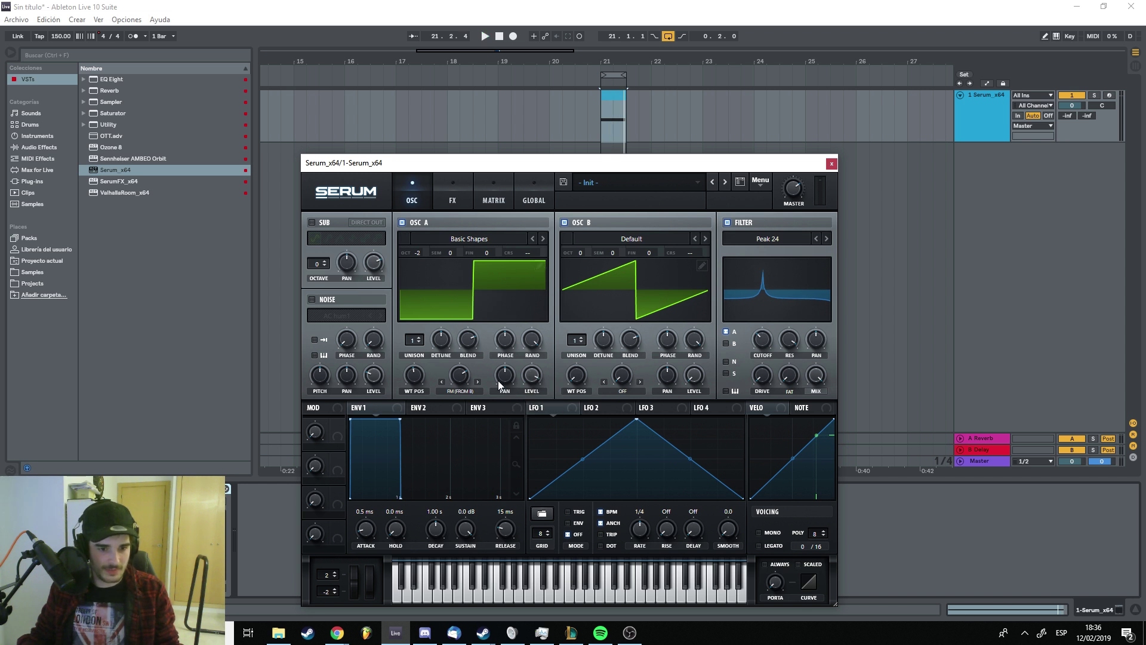
mouse_move(535, 385)
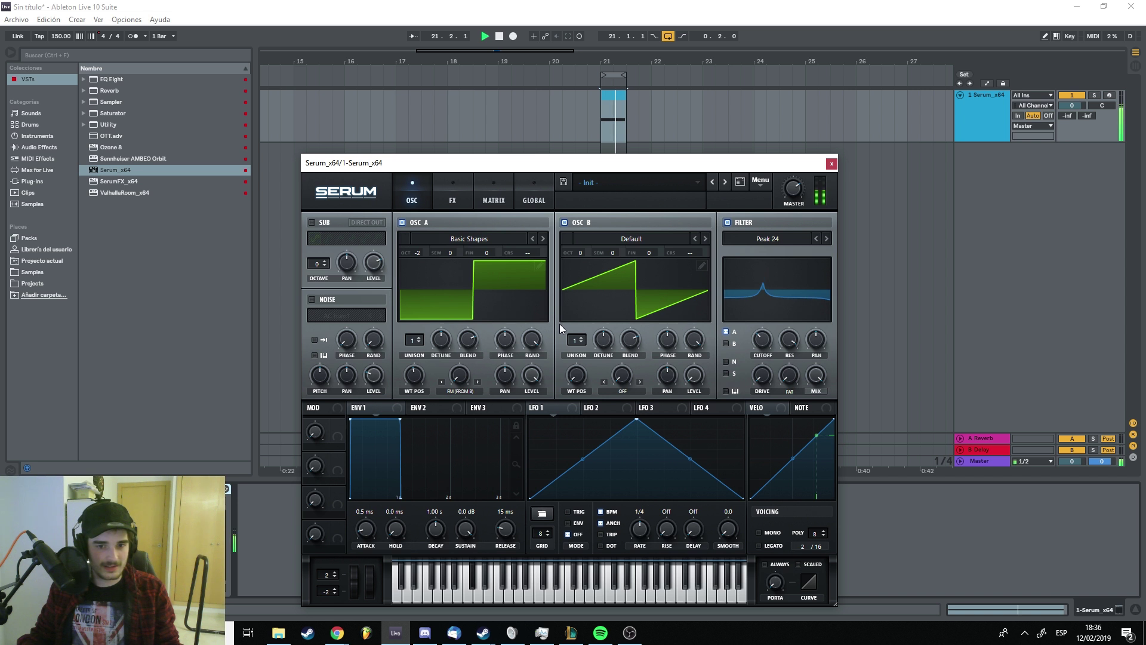
mouse_move(776, 341)
left_mouse_down()
mouse_move(765, 316)
mouse_move(773, 350)
left_mouse_up()
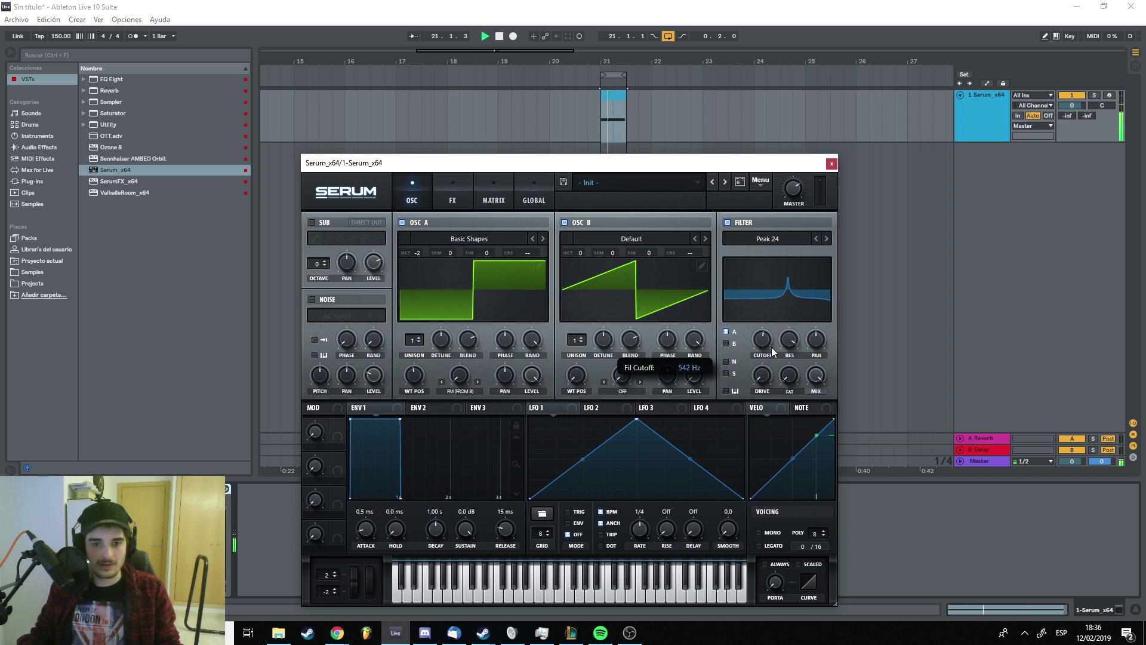
key("space")
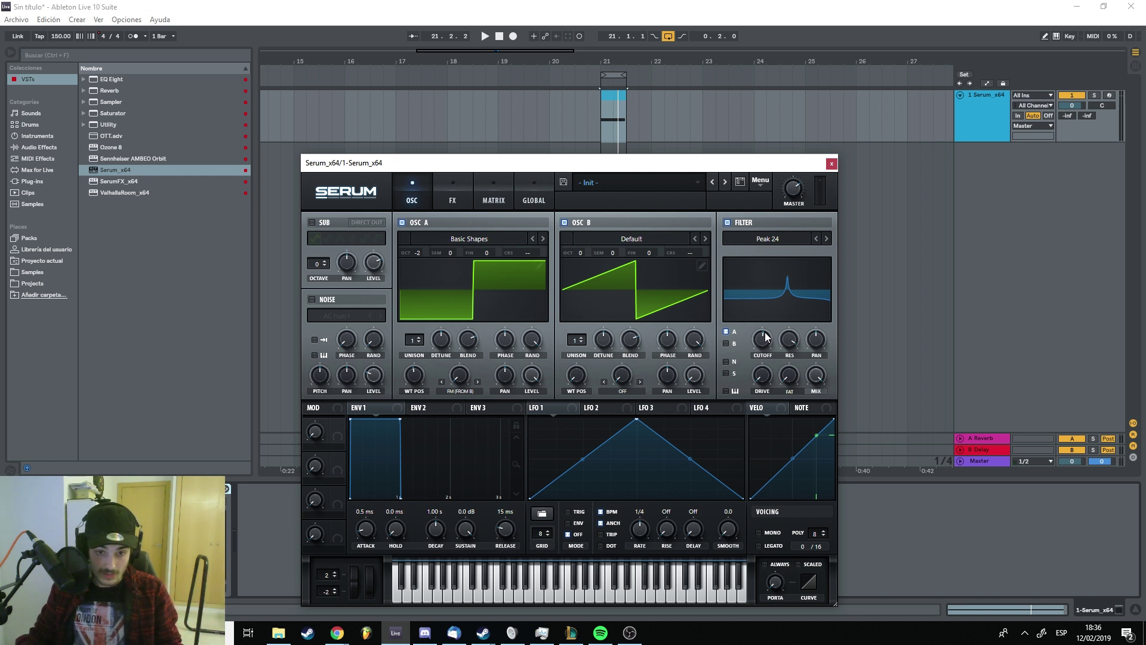
Step: Enable the Distortion effect and raise its drive while the loop plays
left_click(452, 192)
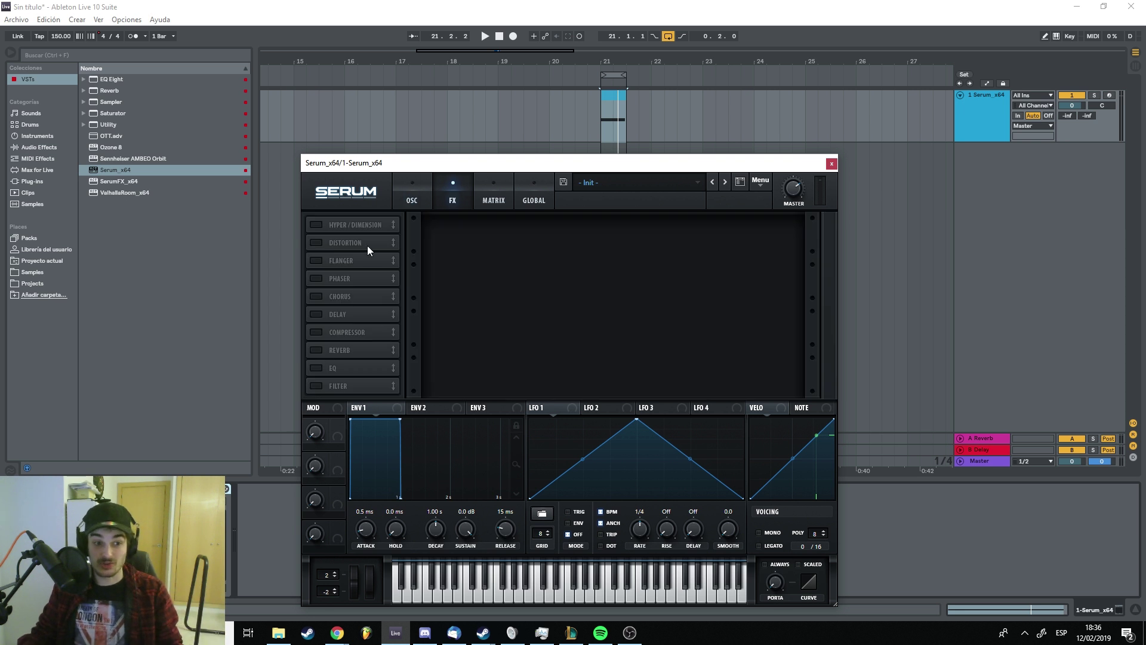
left_click(315, 243)
key("space")
left_click_drag(696, 238, 701, 184)
key("space")
Step: Toggle the Peak 24 filter in the oscillator section during playback to compare the distorted sound with and without it
left_click(412, 192)
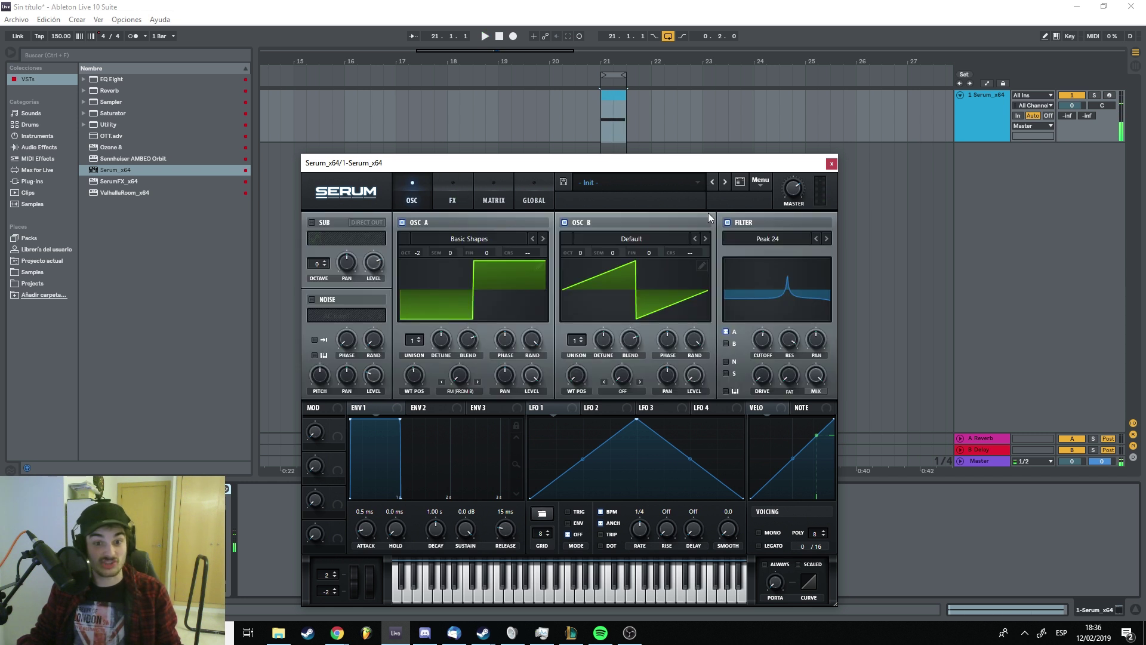
left_click(728, 223)
key("space")
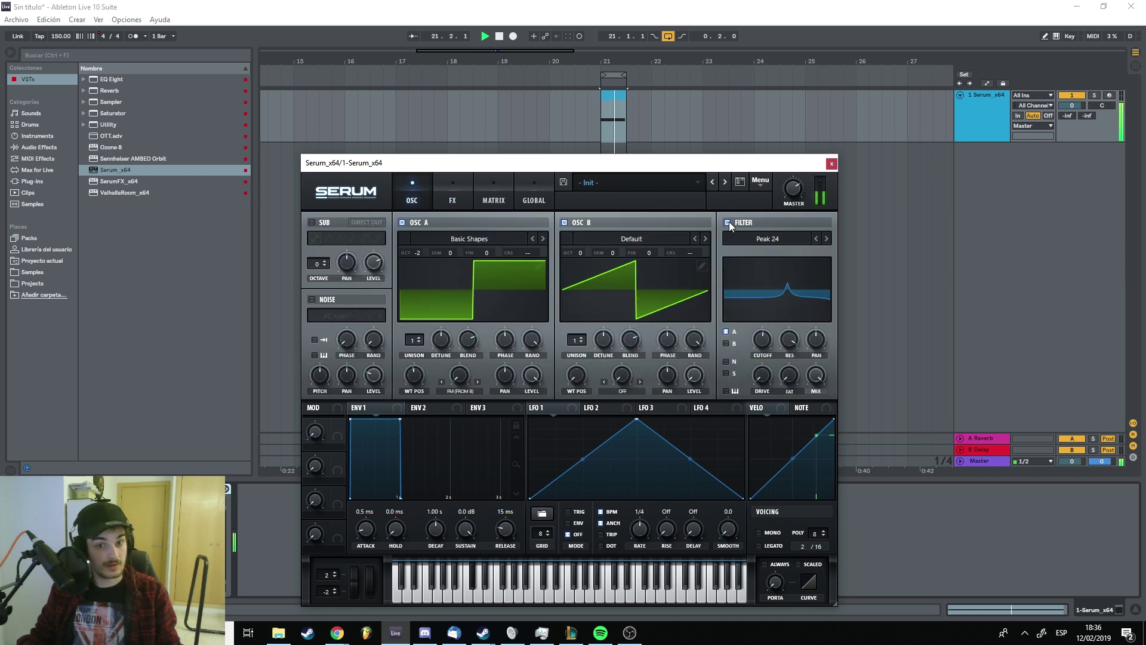
key("space")
Step: Disable the Distortion effect and return to the oscillator section
left_click(462, 191)
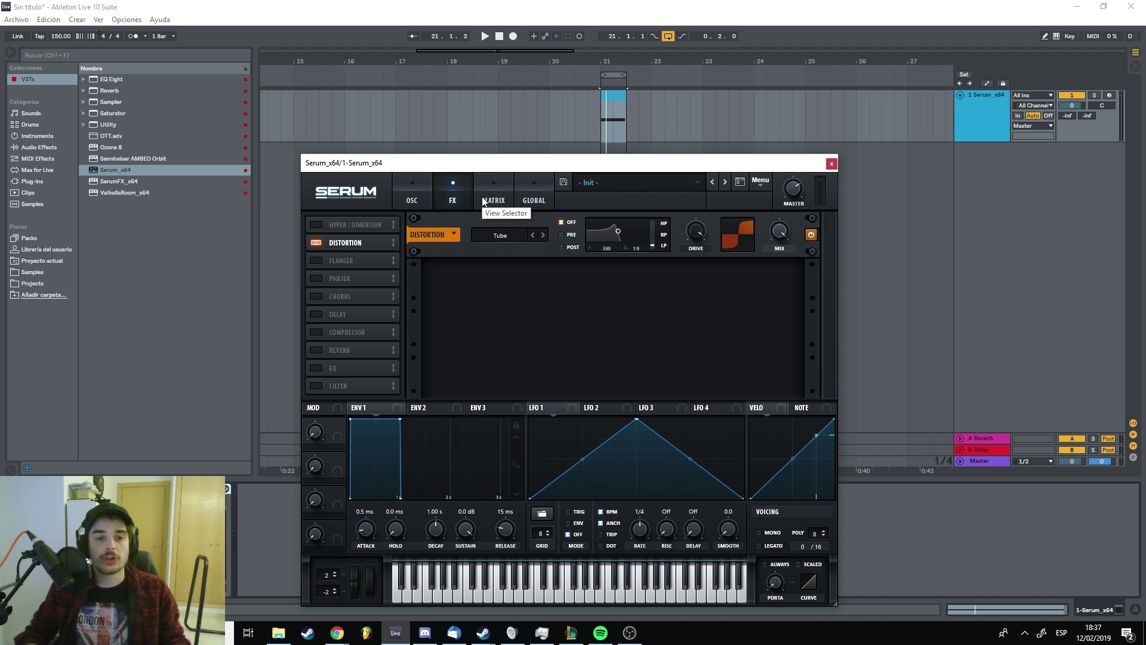
left_click(425, 197)
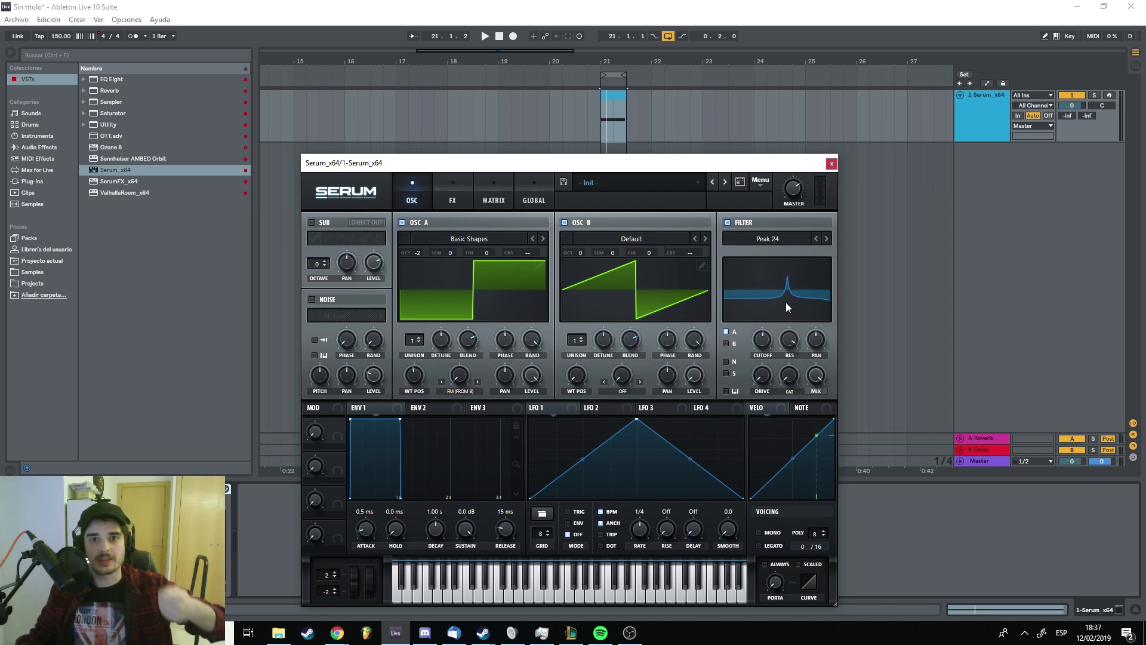
left_click(449, 200)
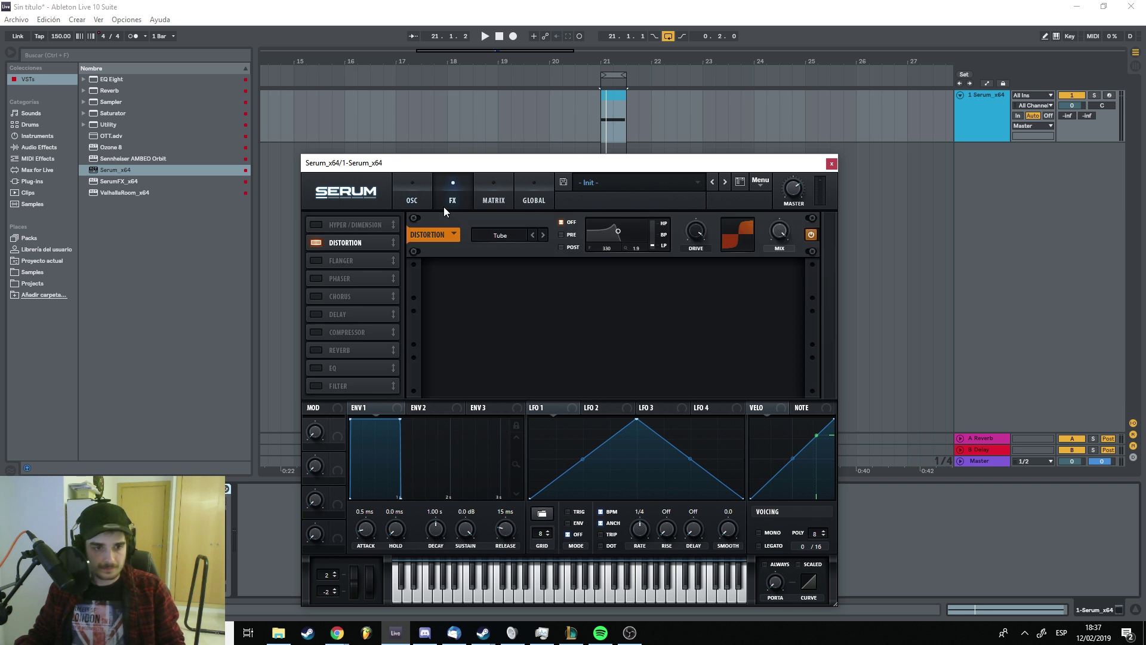
left_click(316, 242)
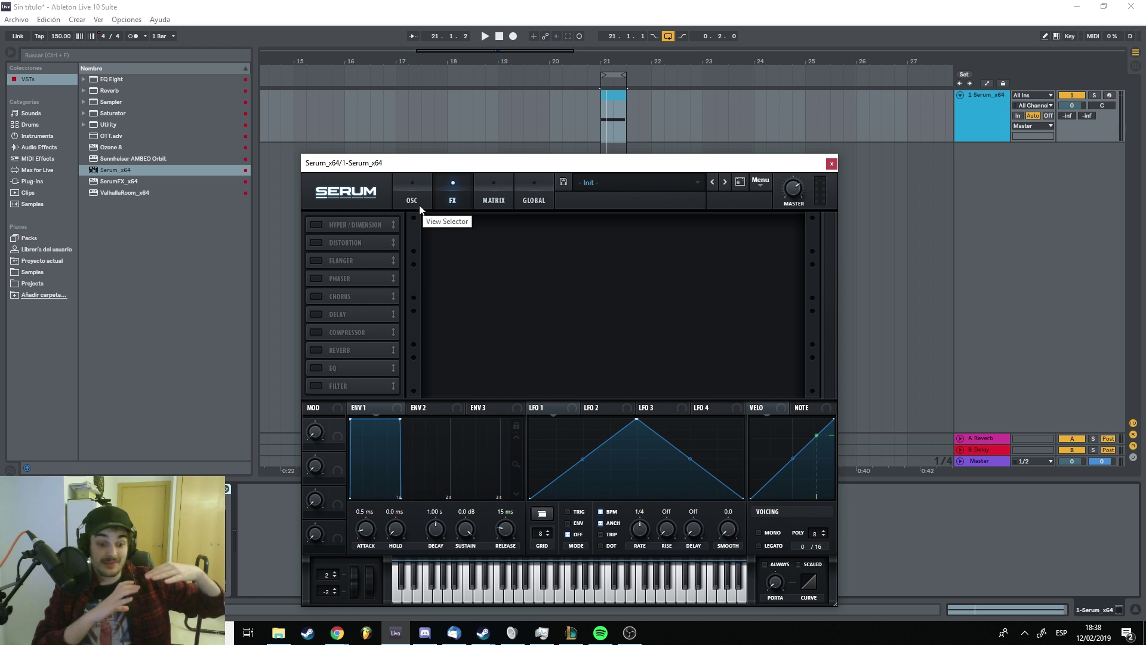
left_click(419, 208)
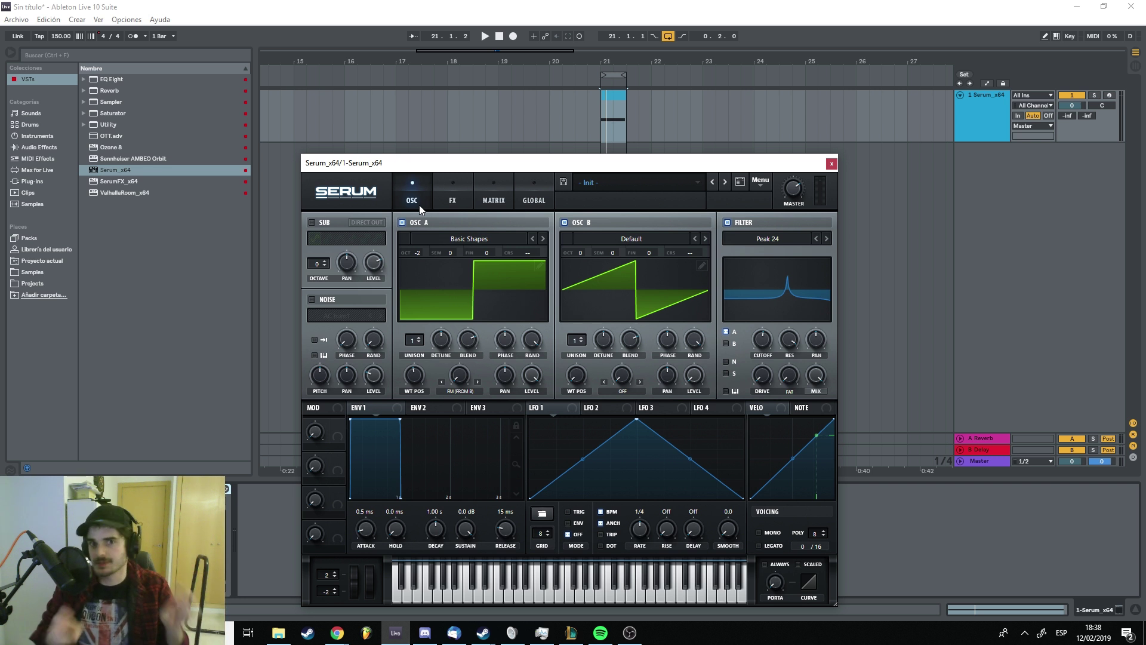
Step: Set the filter type to Peak 12 from the Normal category
left_click(761, 239)
mouse_move(757, 252)
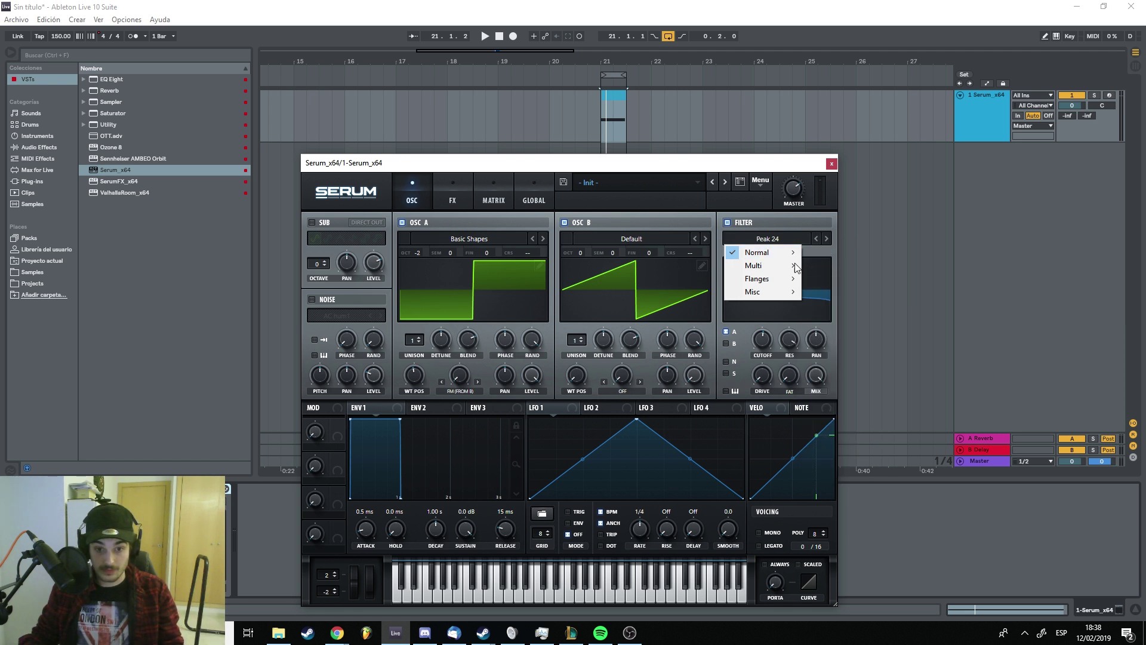
left_click(550, 434)
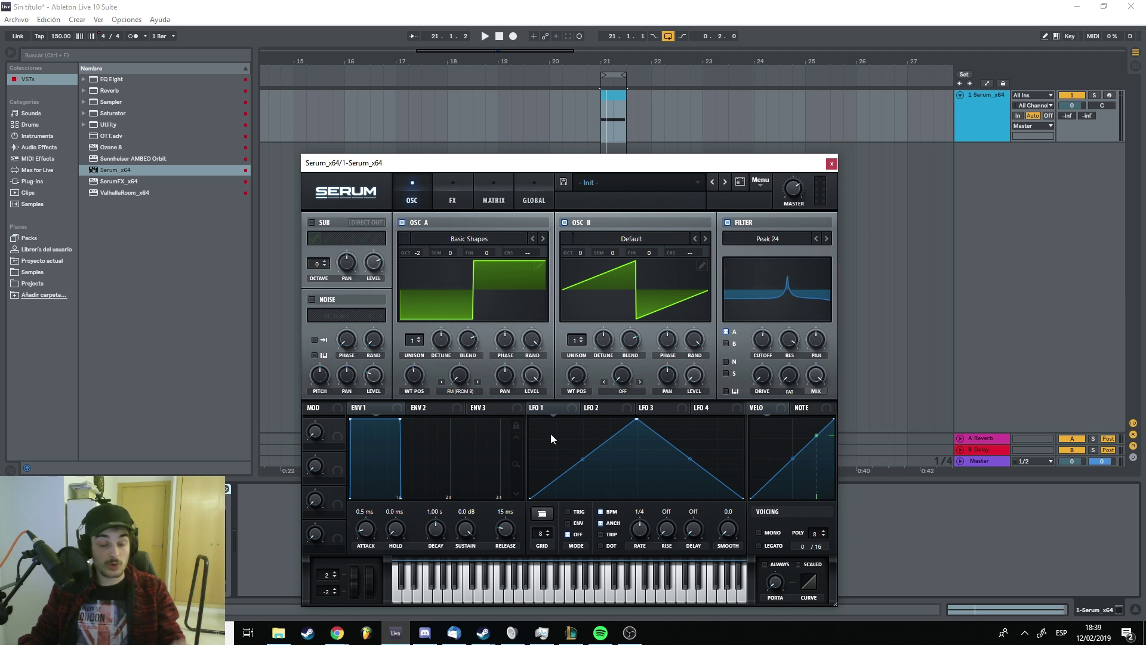
left_click(332, 438)
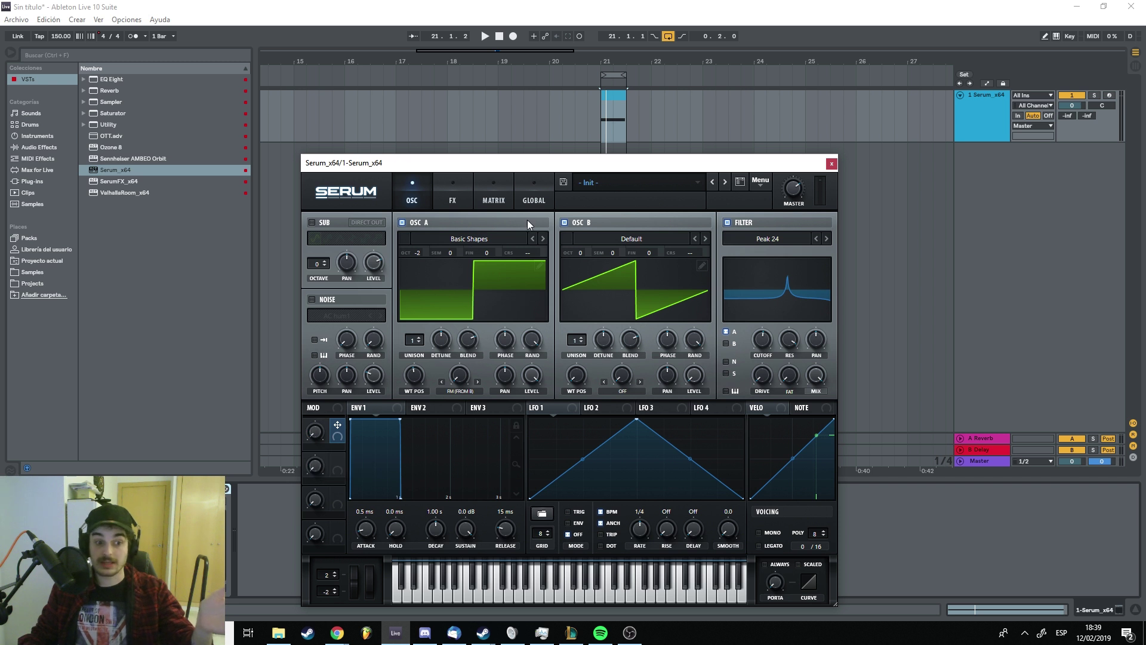
left_click(760, 238)
mouse_move(764, 255)
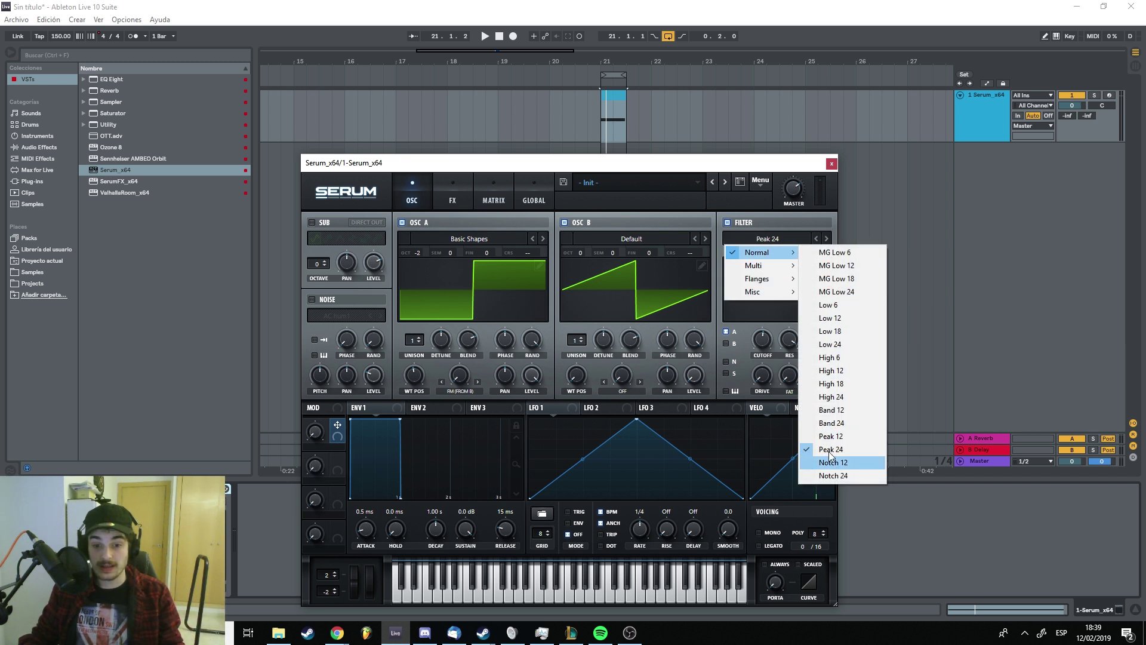
left_click(828, 437)
Step: Set the filter type to Band 24 and lower its cutoff and resonance while auditioning the loop
left_click(770, 239)
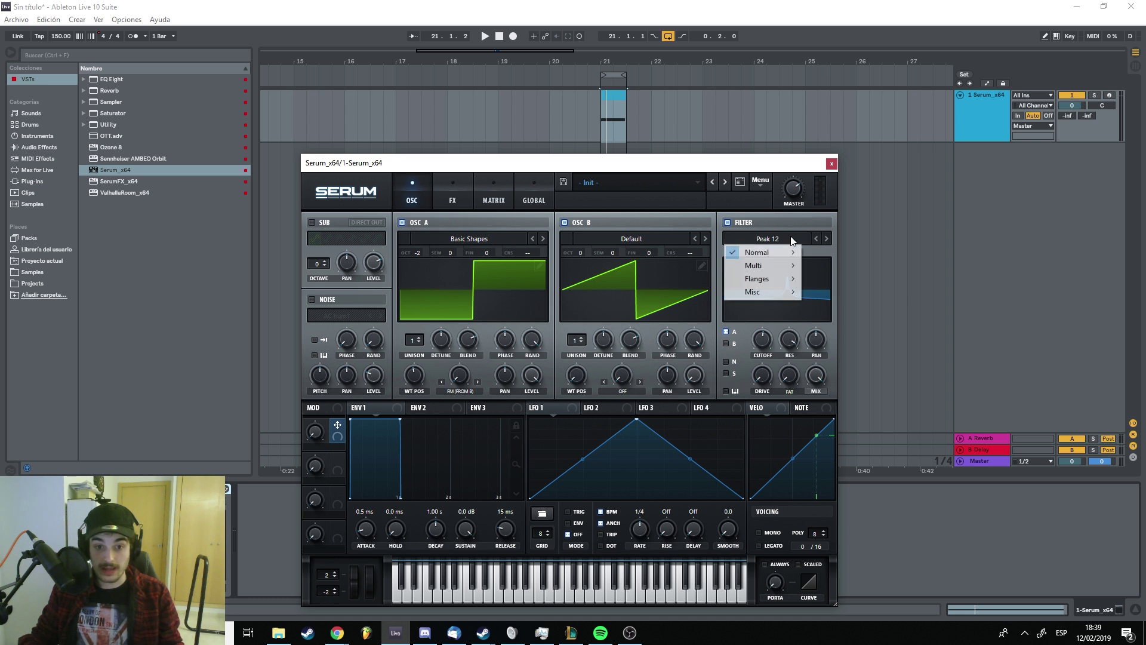
mouse_move(775, 252)
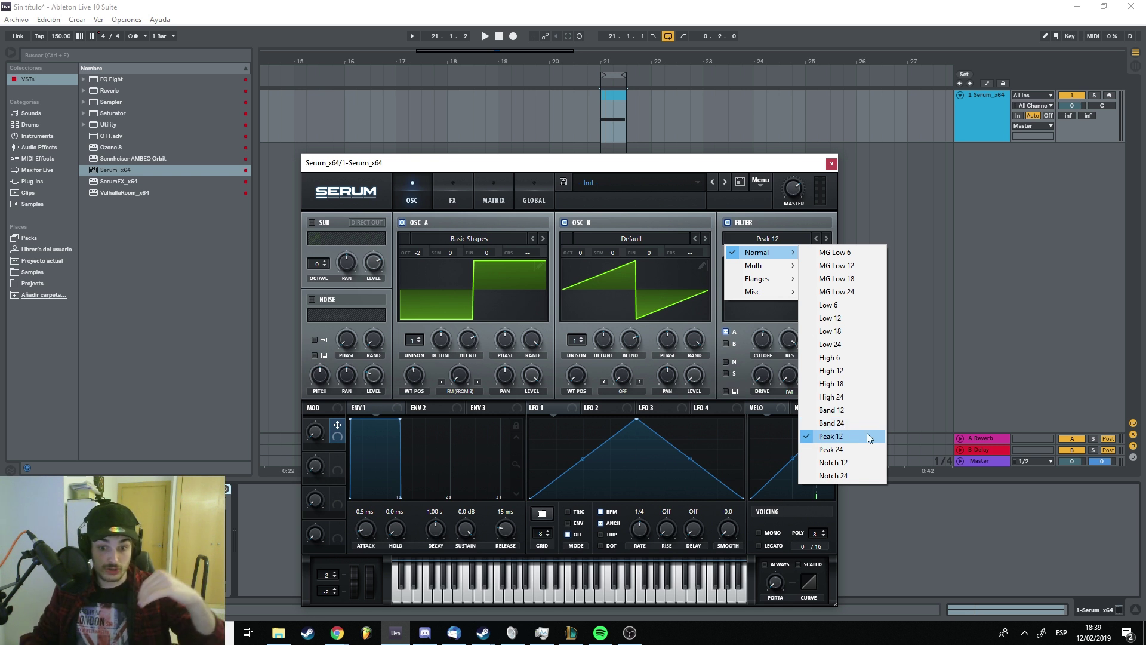
left_click(850, 423)
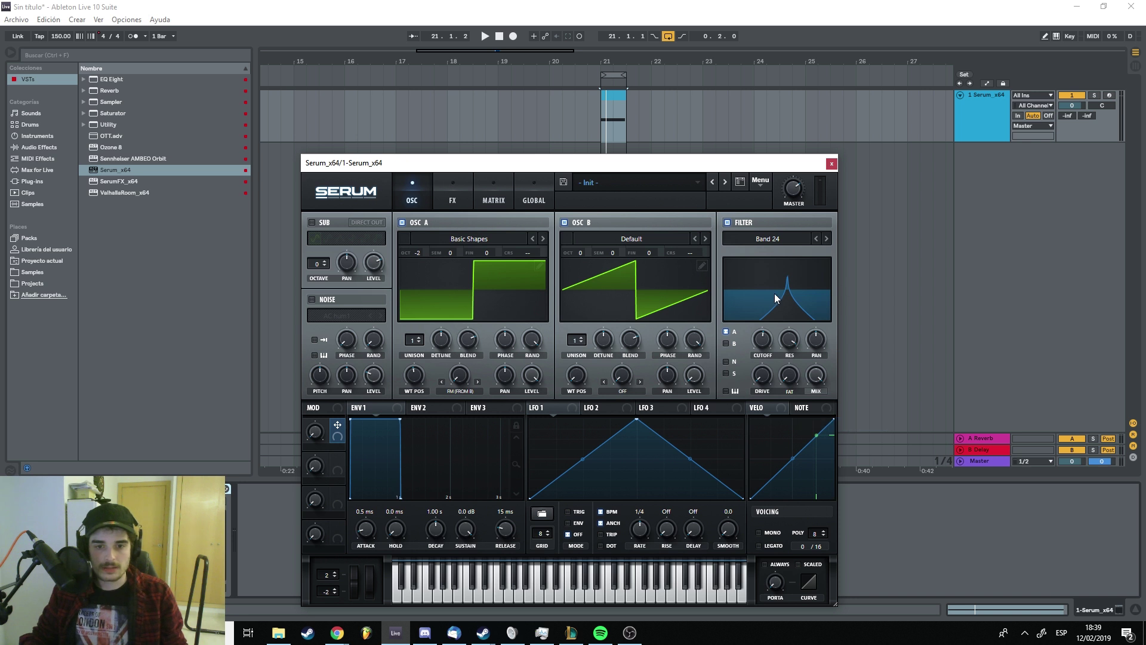
left_click_drag(790, 339, 757, 362)
key("space")
key("space")
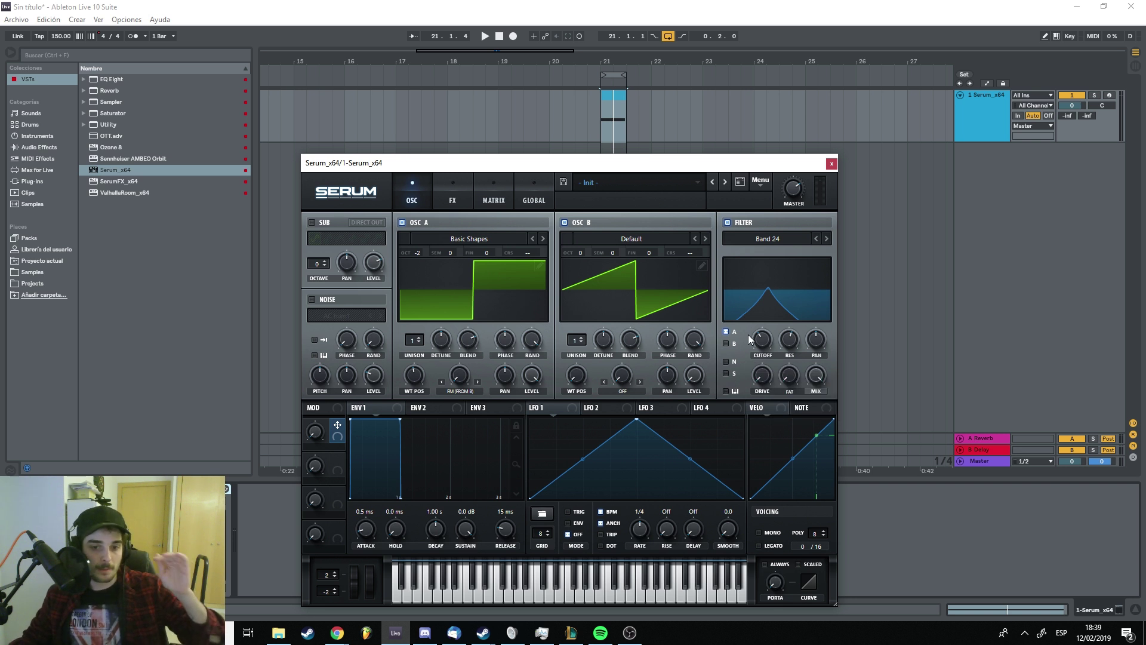
Step: Examine the Normal and Multi filter types available for the Serum filter, leaving the selection as it is
left_click(769, 242)
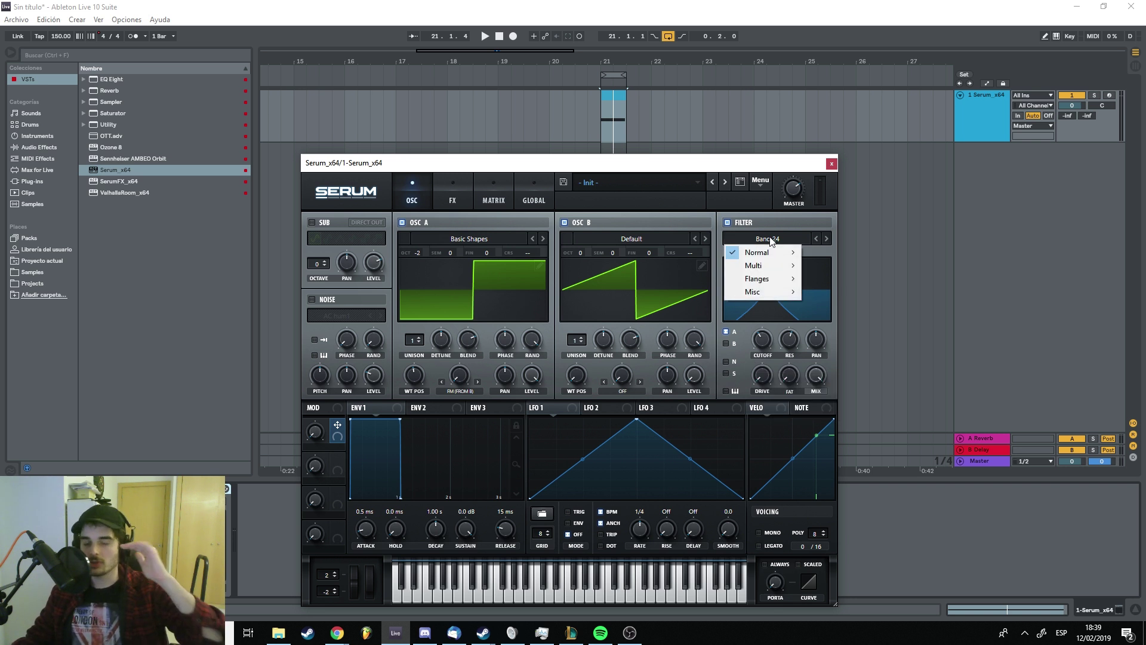
mouse_move(765, 256)
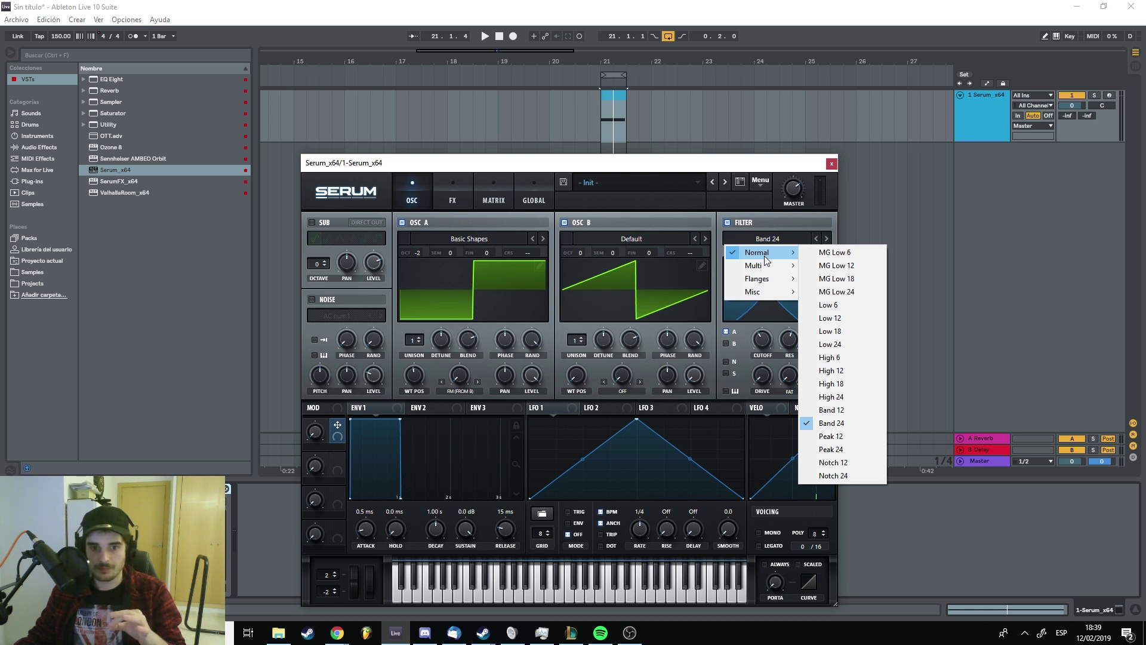
mouse_move(766, 279)
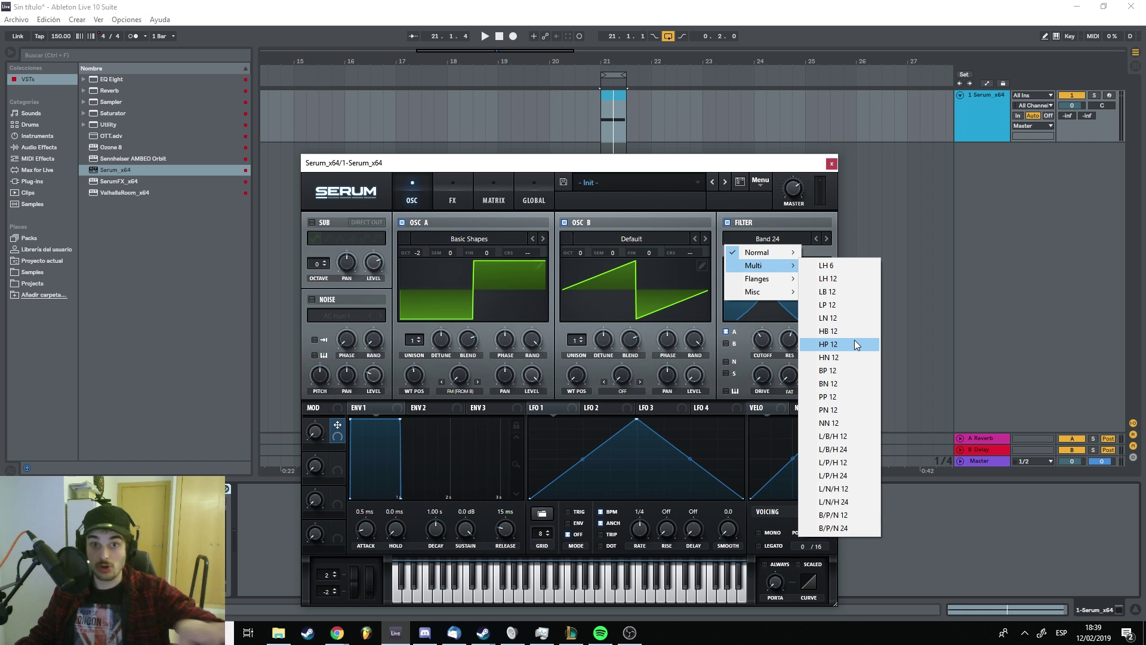
left_click(748, 168)
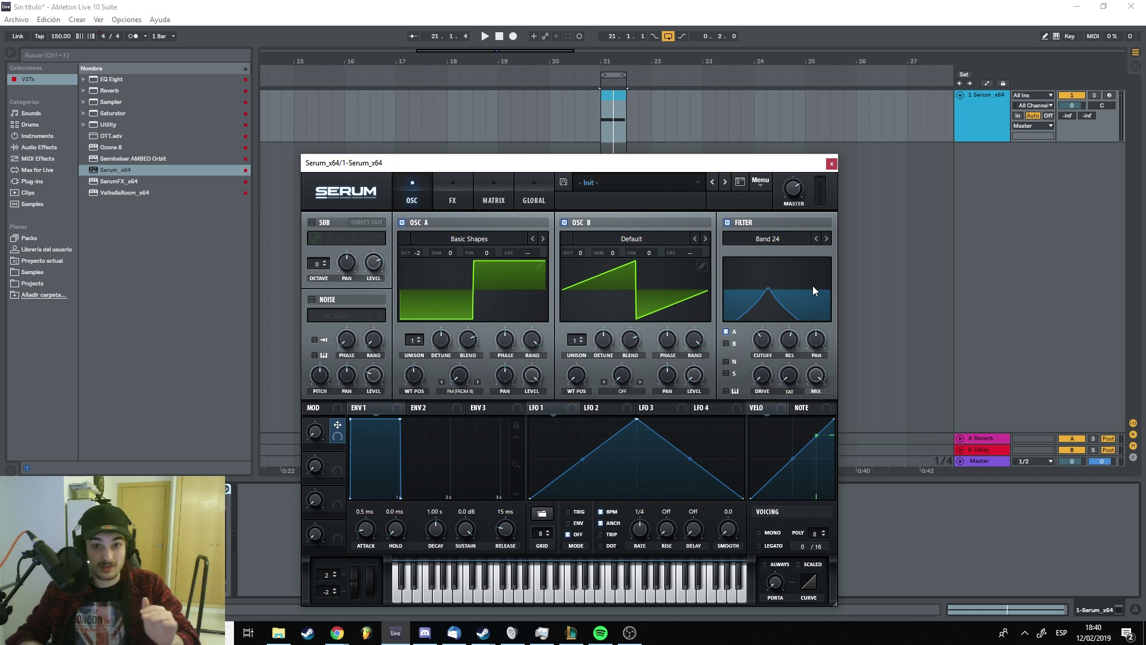
Step: Enable the Tube Distortion effect and lower the Band 24 filter's cutoff while auditioning the loop
left_click(463, 196)
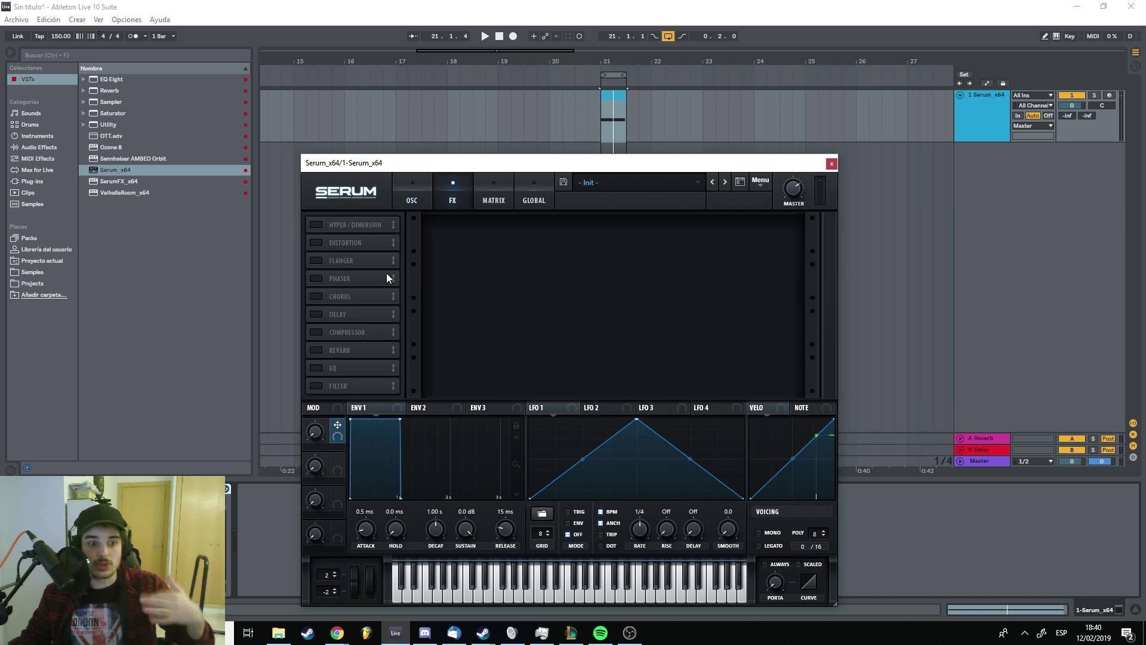
left_click(316, 243)
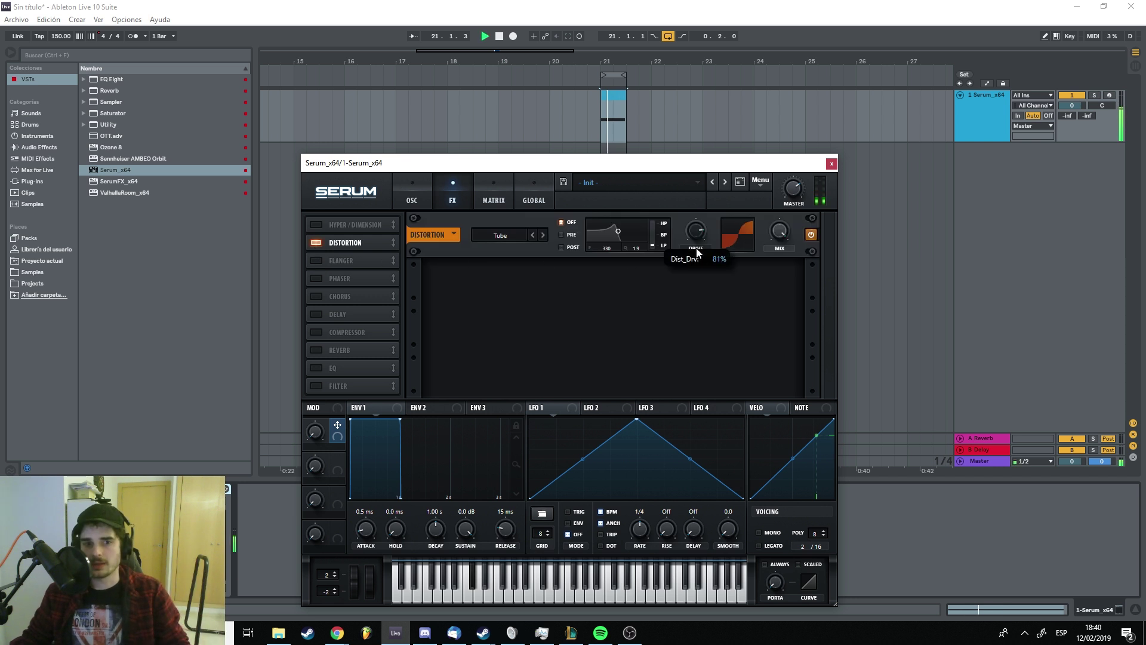
left_click(412, 194)
key("space")
mouse_move(762, 339)
left_mouse_down()
mouse_move(768, 306)
mouse_move(750, 321)
left_mouse_up()
key("space")
Step: Turn off the Distortion effect and the Band 24 filter in the oscillator section
left_click(449, 192)
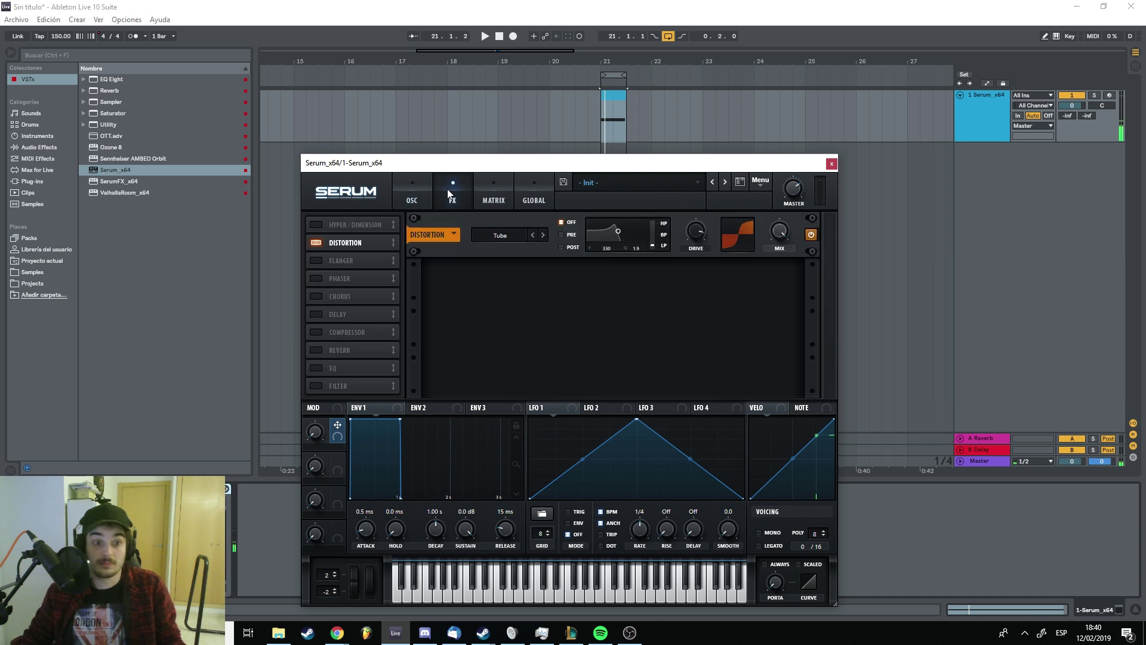
left_click(317, 243)
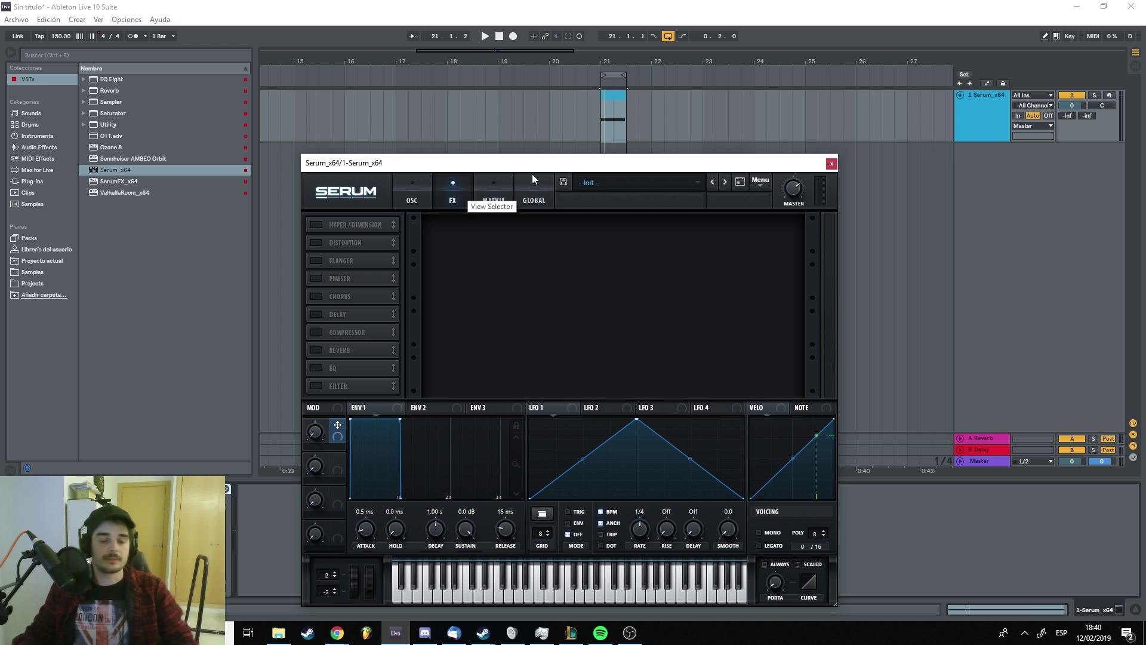
left_click(420, 184)
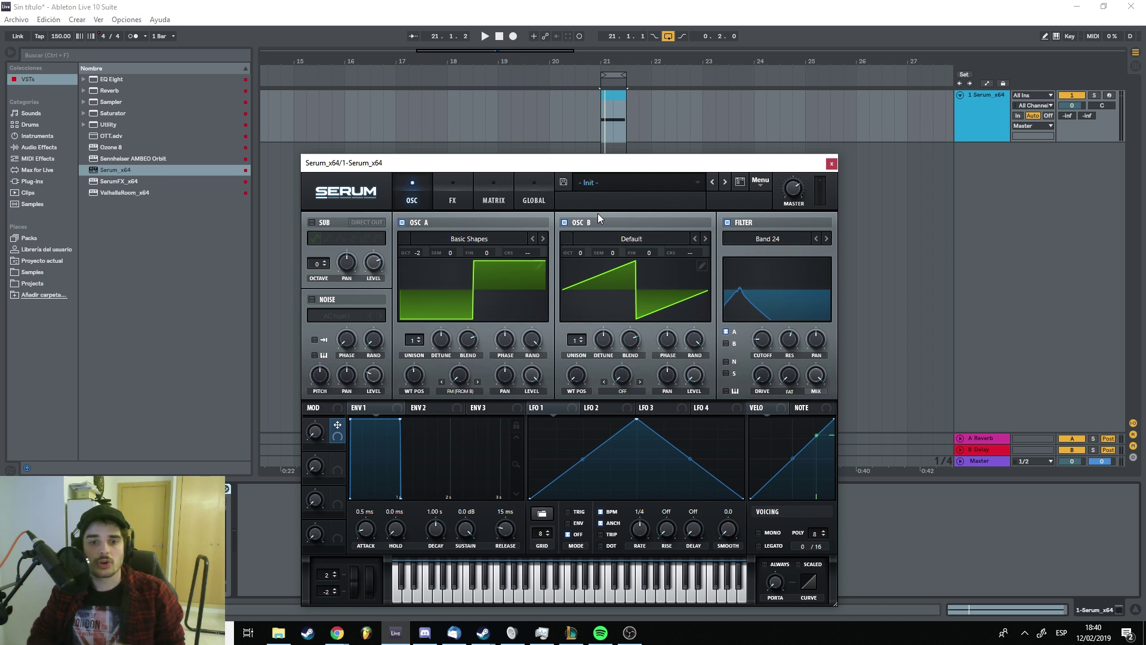
left_click(729, 222)
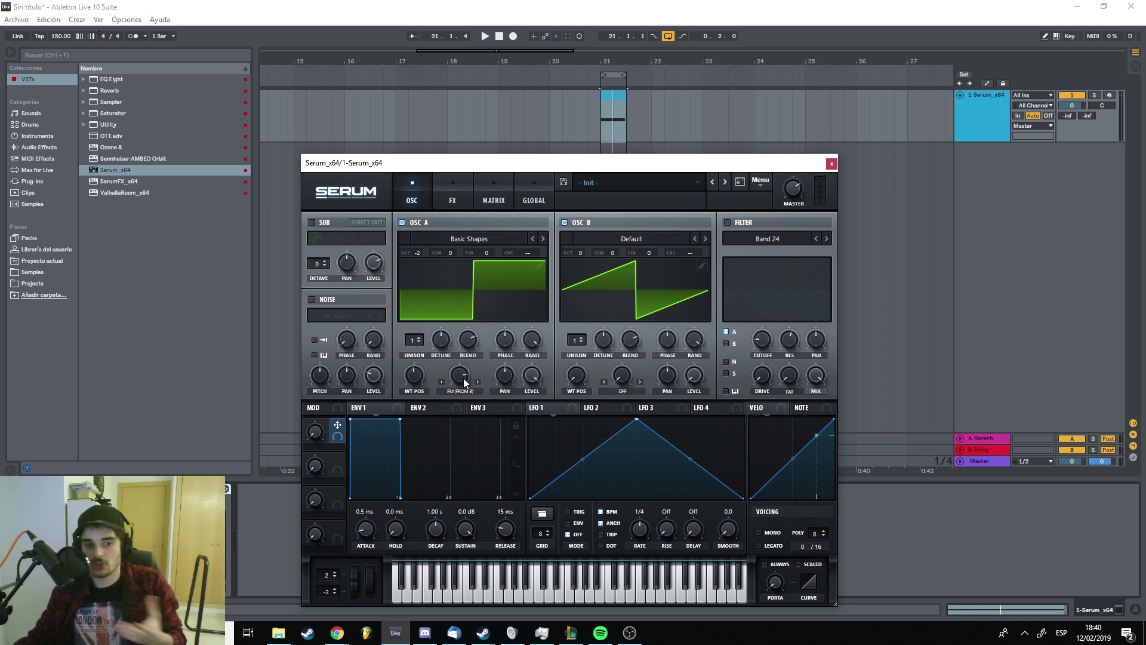
Step: Audition the loop with oscillator B's octave at -3 while adjusting oscillator A's FM (From B) amount, and reset the octave to 0
key("space")
left_click_drag(582, 252, 576, 303)
mouse_move(451, 381)
left_mouse_down()
mouse_move(450, 448)
mouse_move(459, 363)
mouse_move(461, 380)
left_mouse_up()
key("space")
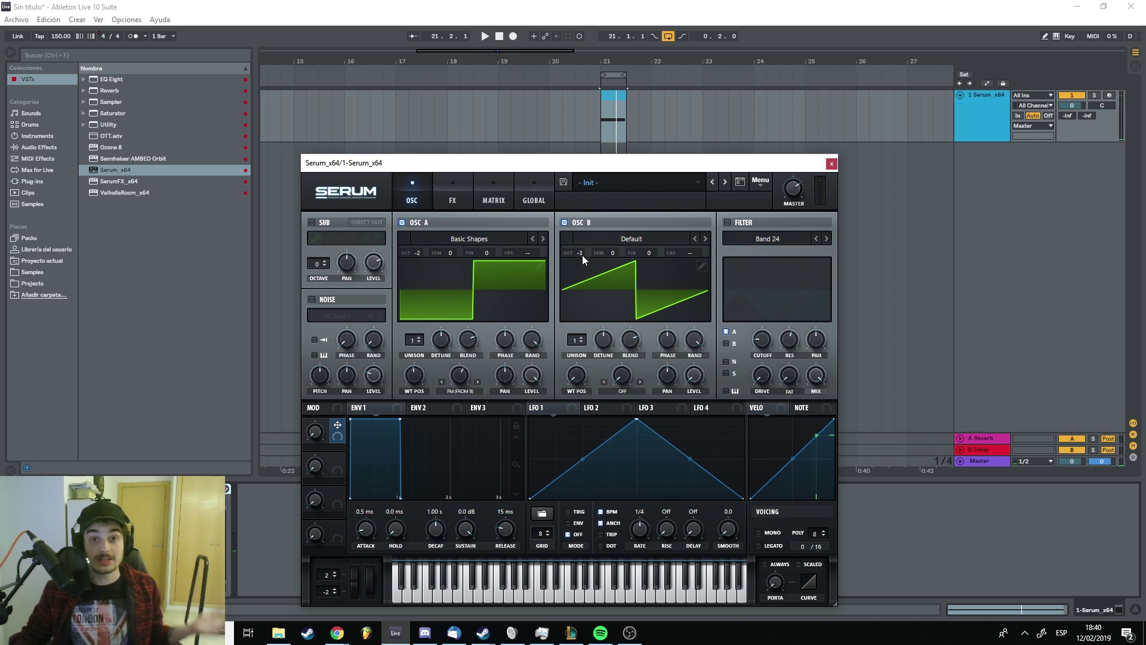
left_click_drag(582, 256, 595, 222)
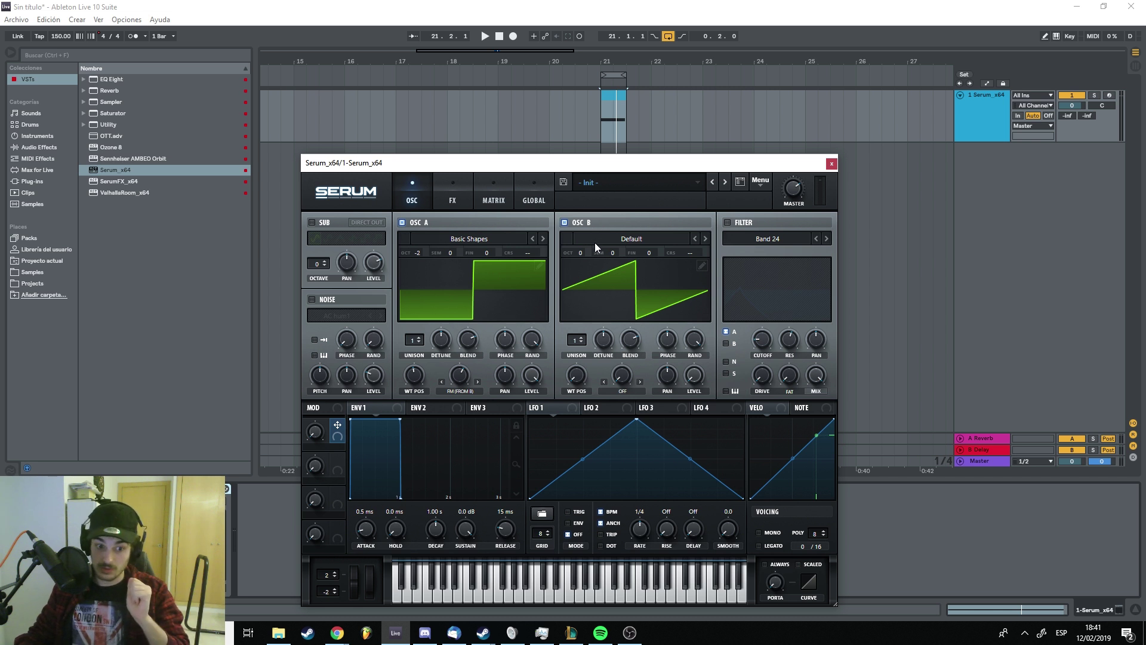
Step: Enable the Flanger and Phaser effects to show their controls, and disable both again
mouse_move(558, 401)
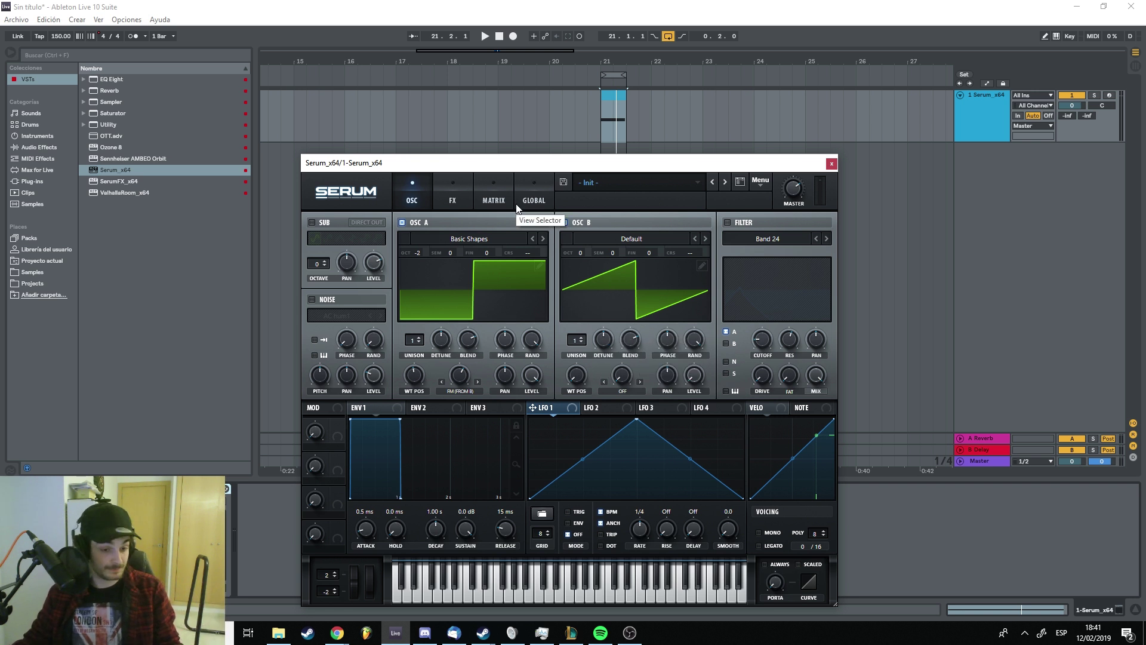
left_click(454, 200)
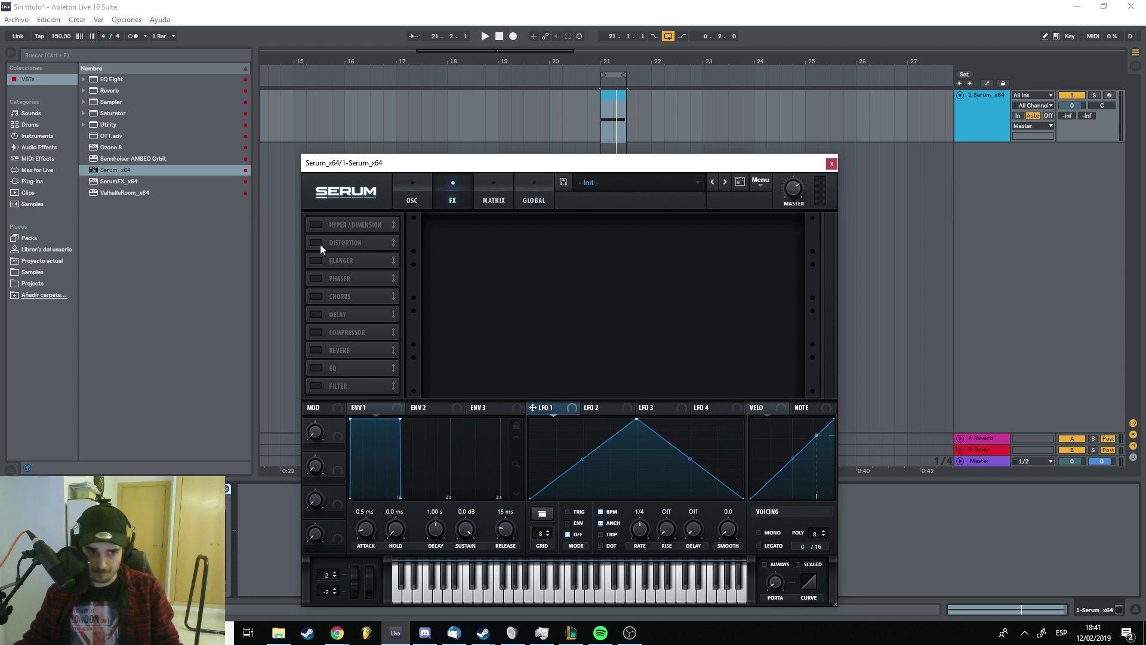
left_click(318, 263)
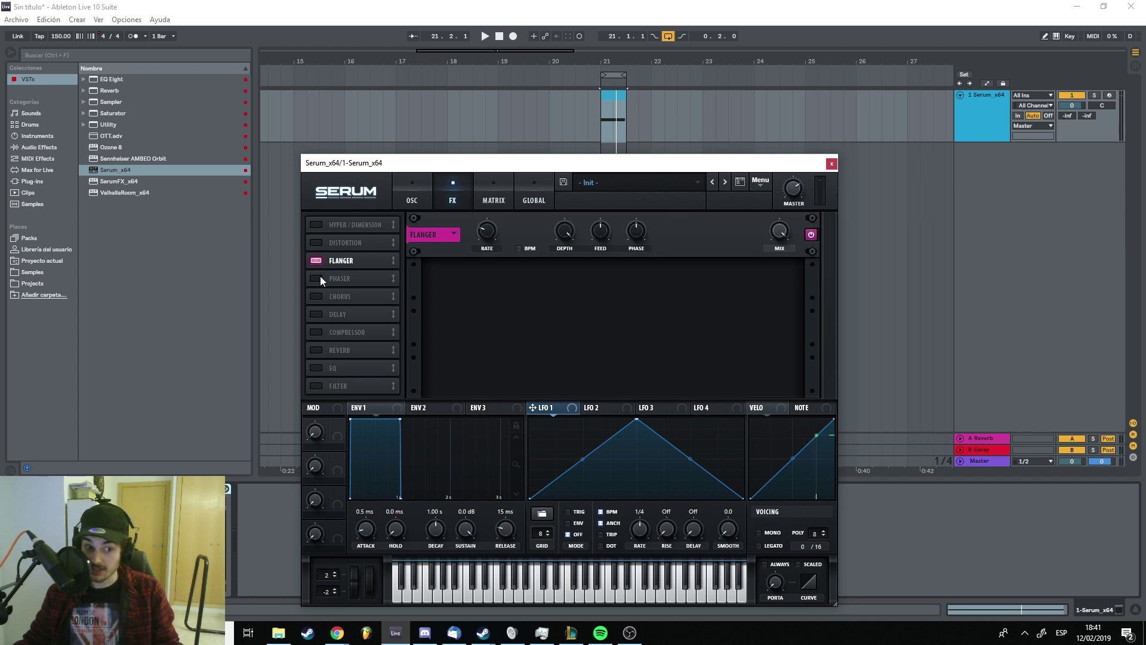
left_click(319, 277)
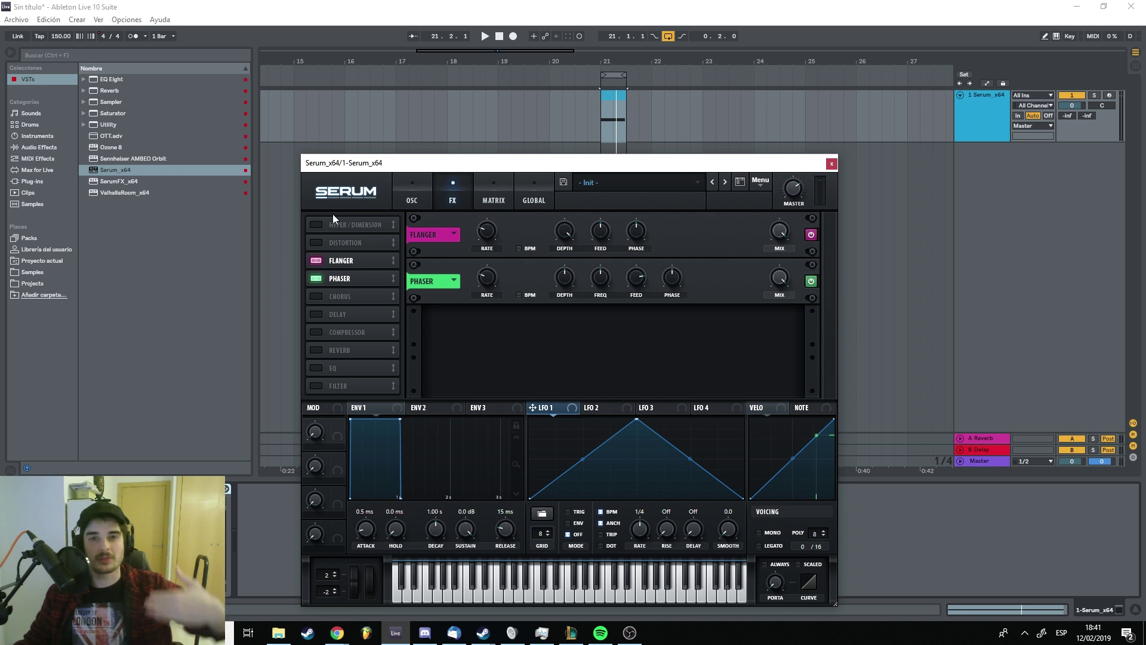
left_click(321, 276)
left_click(321, 260)
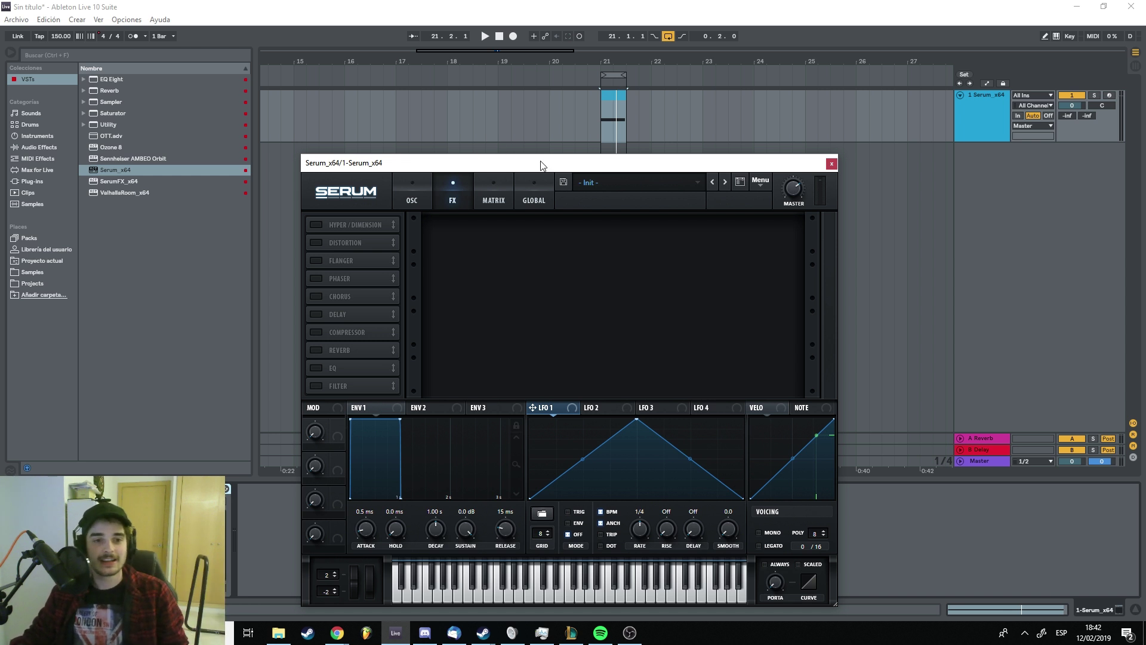
Step: Close the Serum plugin window and play the loop in the arrangement
left_click(830, 163)
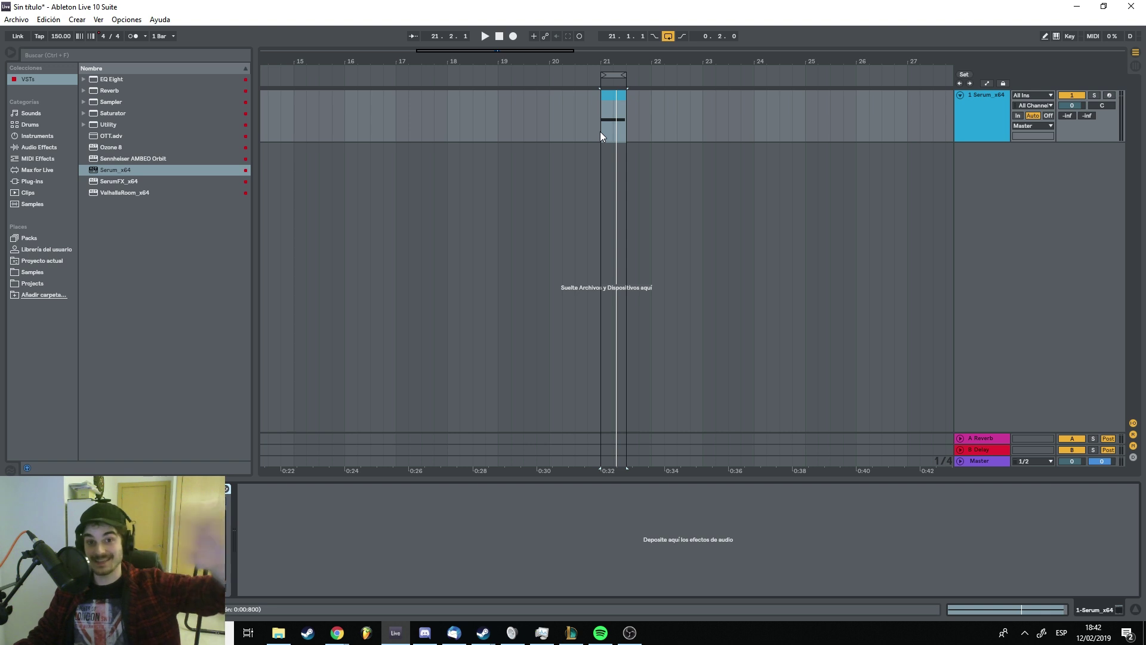
key("space")
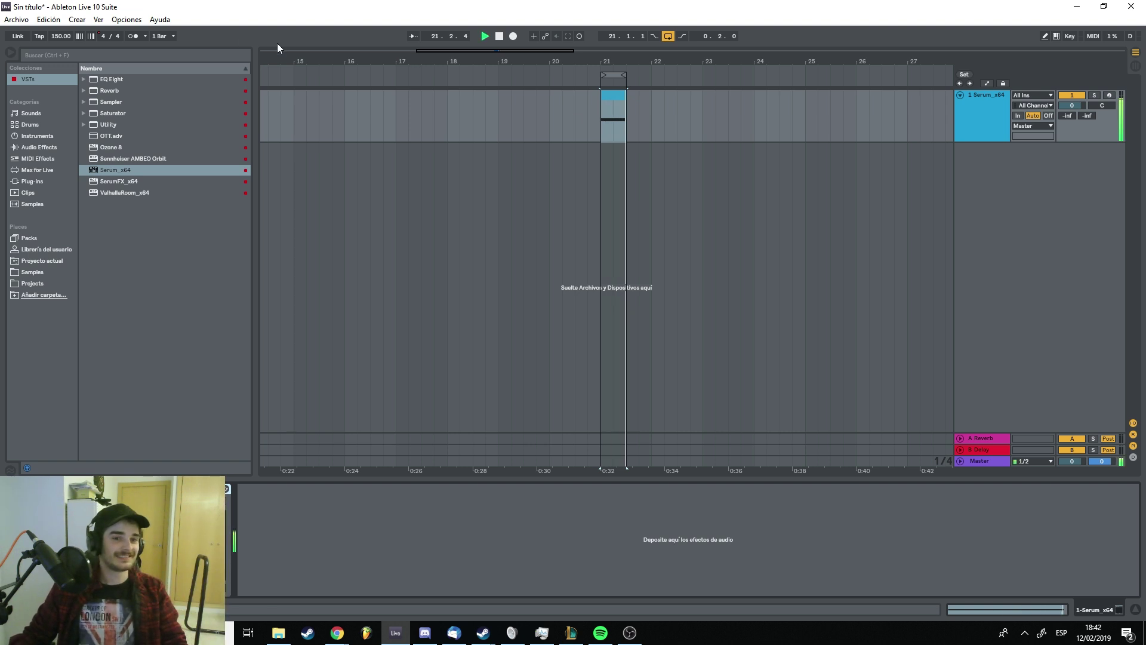